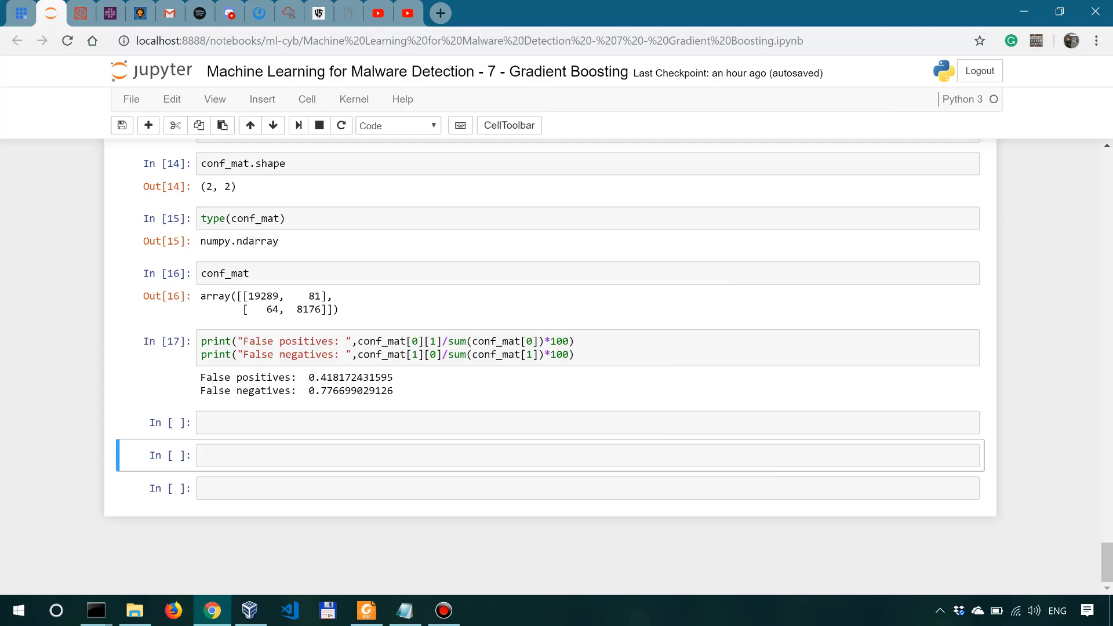
scroll(557, 349, up, 2)
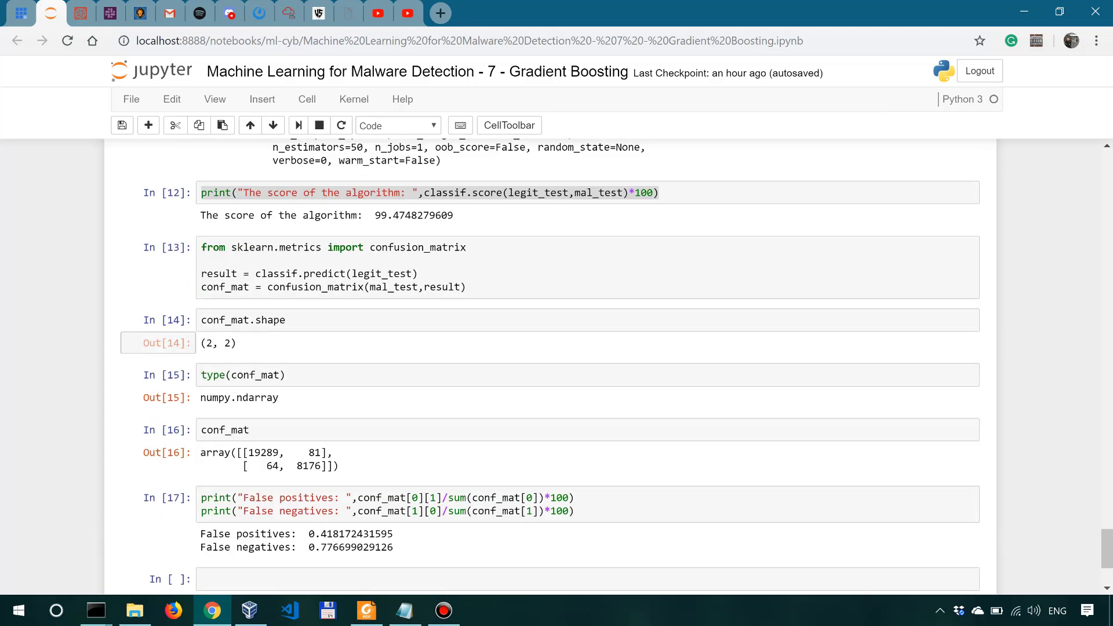
scroll(556, 365, up, 1)
Step: Highlight the Random Forest test score and select the empty cell below the results
drag(454, 293, 382, 293)
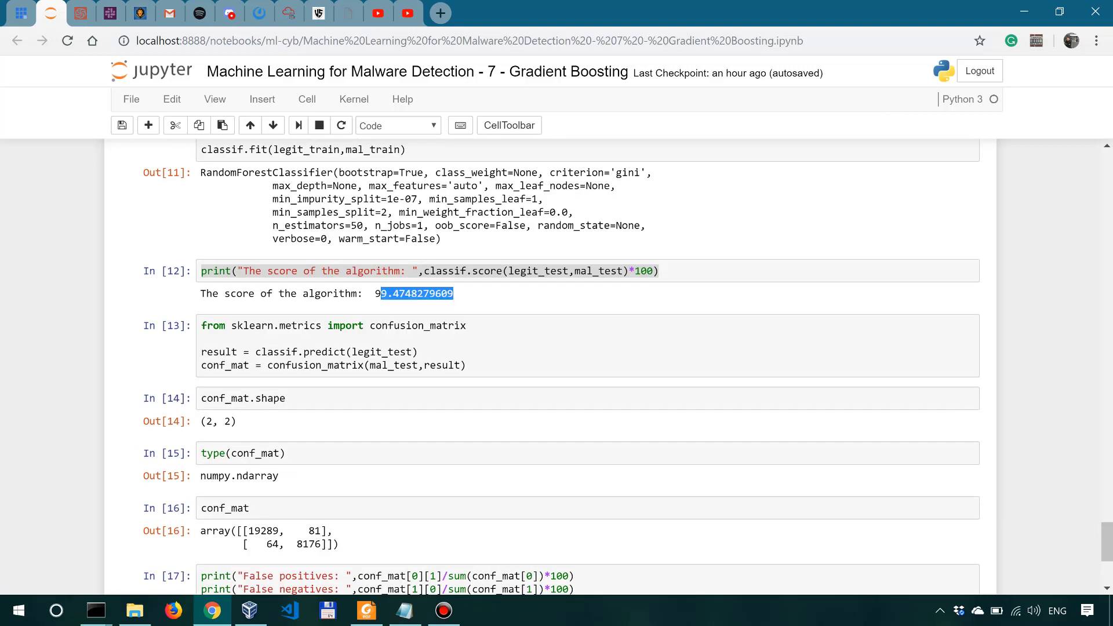
scroll(556, 365, down, 2)
scroll(557, 365, down, 1)
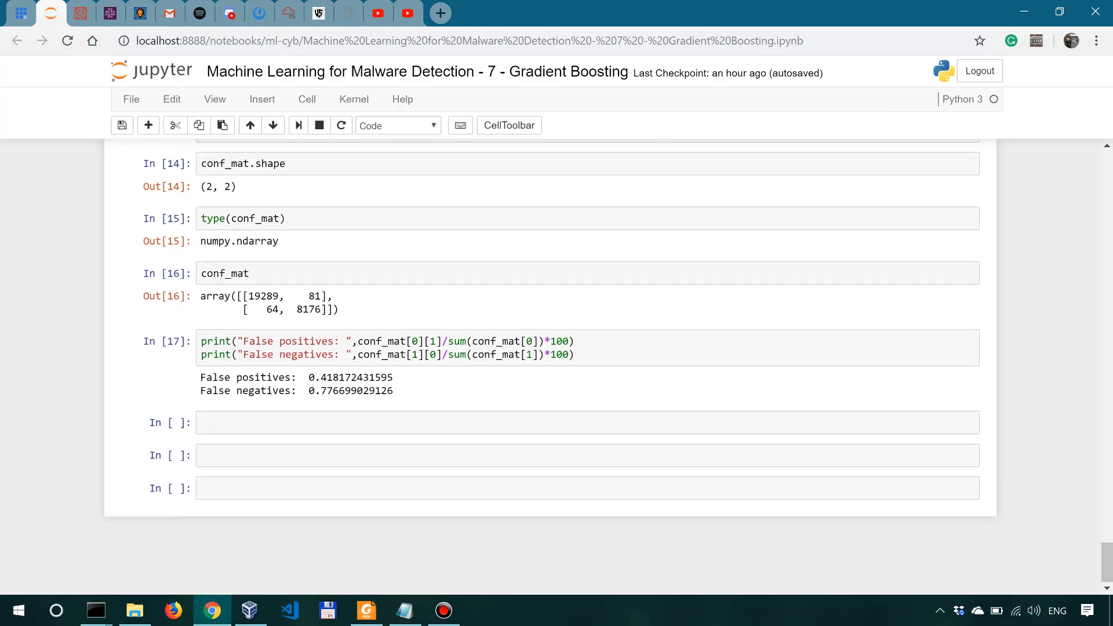
click(442, 423)
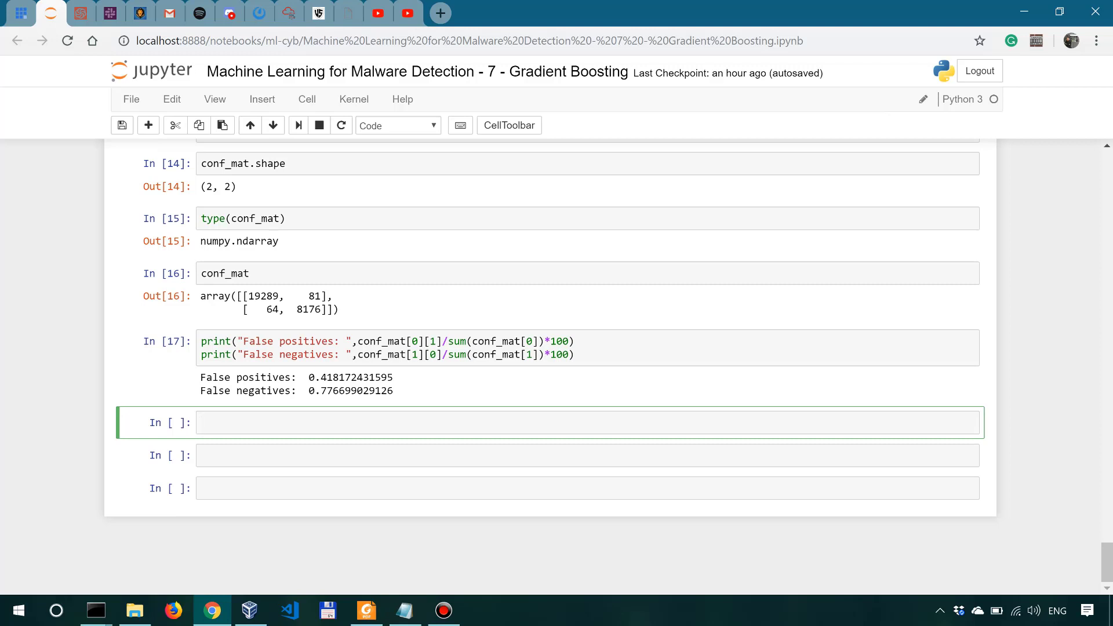
scroll(557, 347, up, 15)
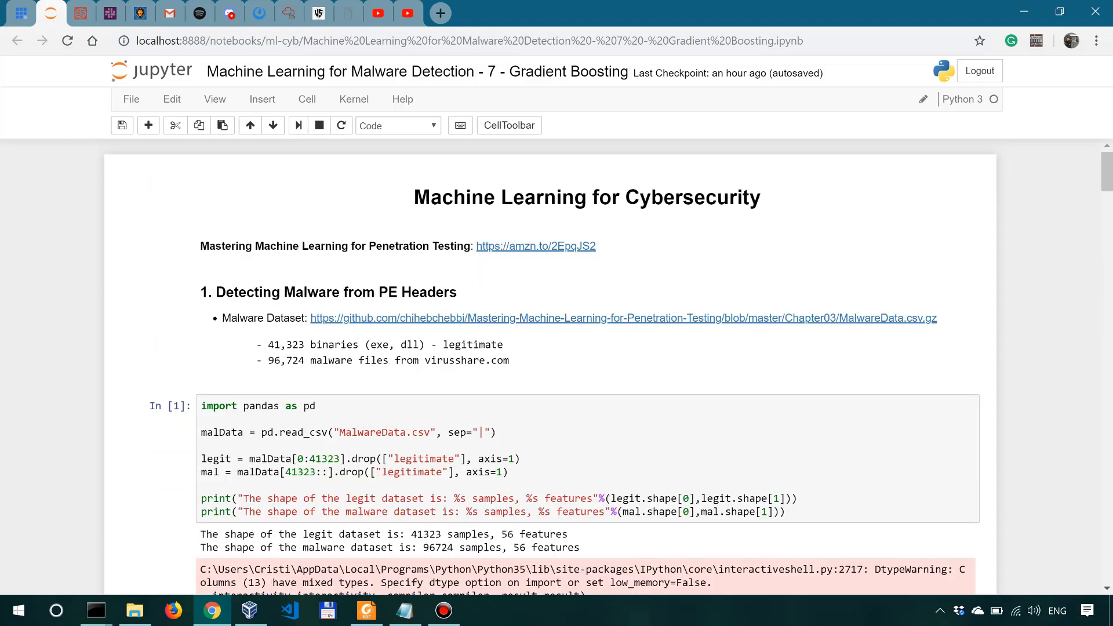
scroll(557, 365, down, 1)
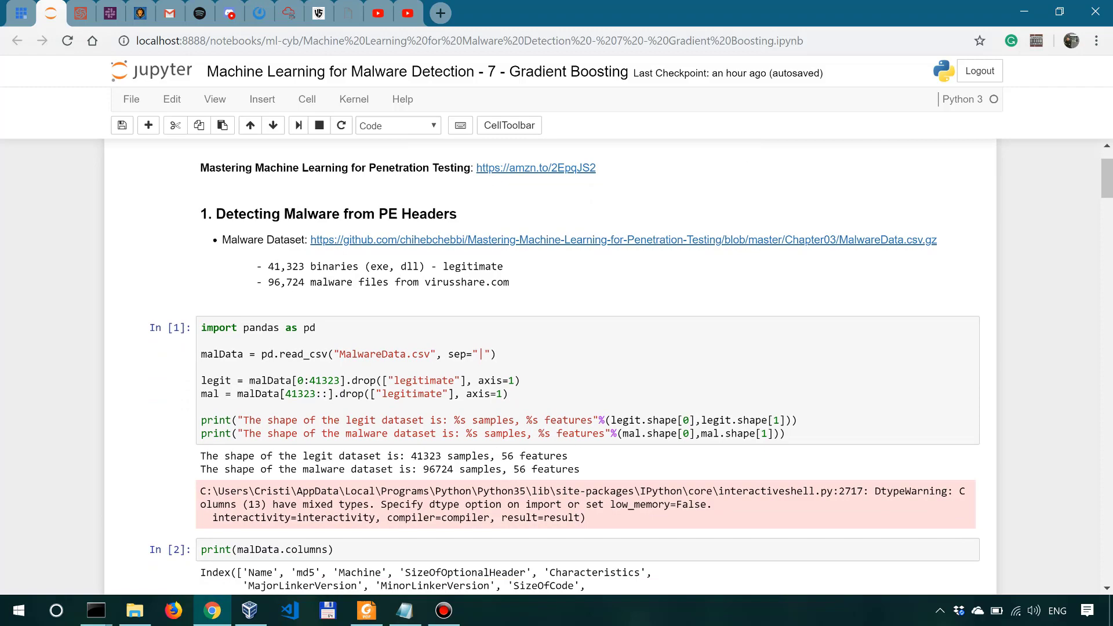
drag(321, 167, 377, 167)
drag(1106, 178, 1106, 560)
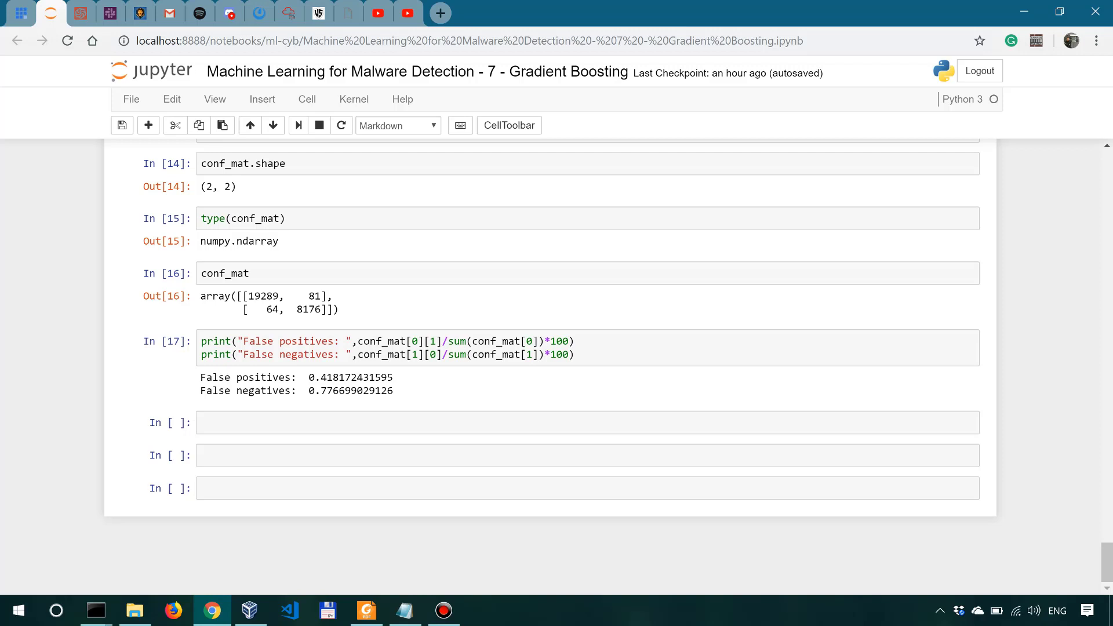
click(261, 422)
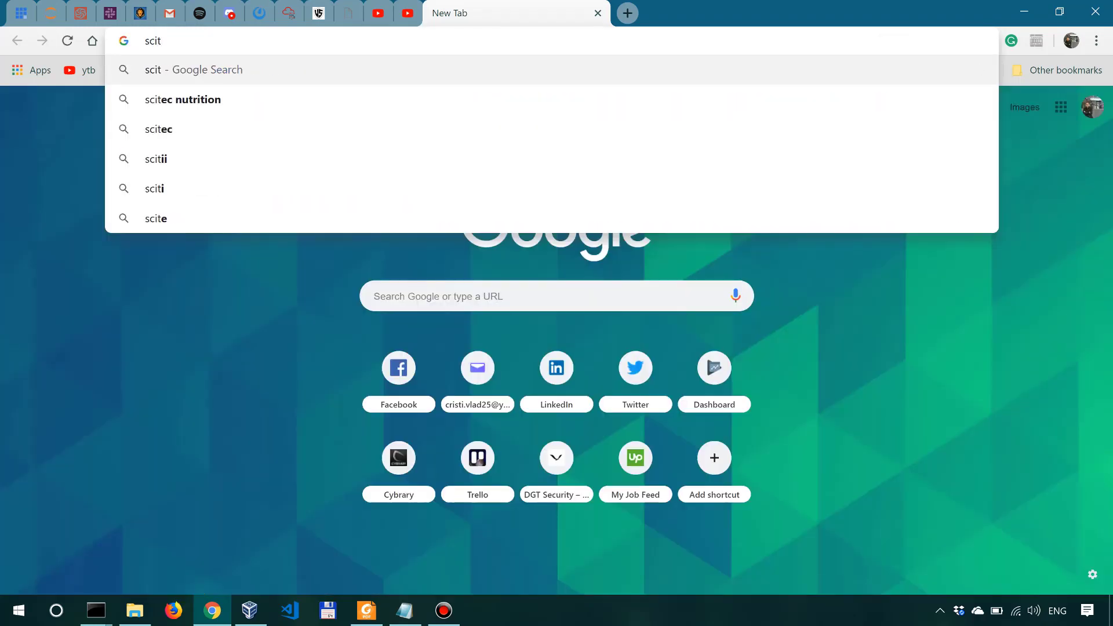
text(kit)
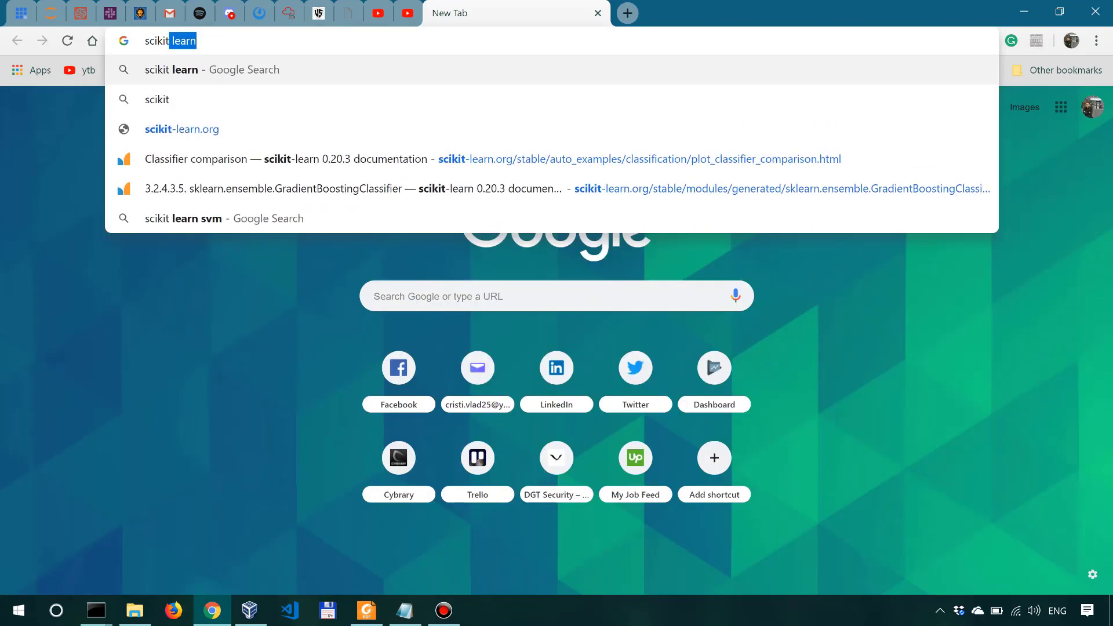
Step: Open the GradientBoostingClassifier docs from the 'scikit' suggestion and read its boosting-stages description
key(Down)
key(Down)
key(Down)
key(Down)
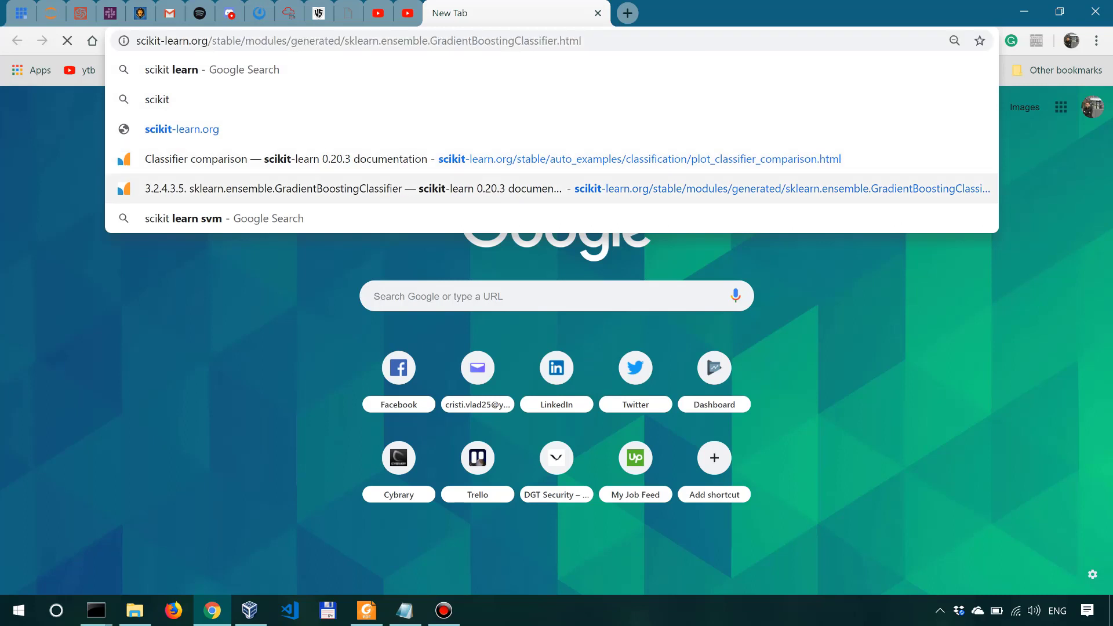
key(Return)
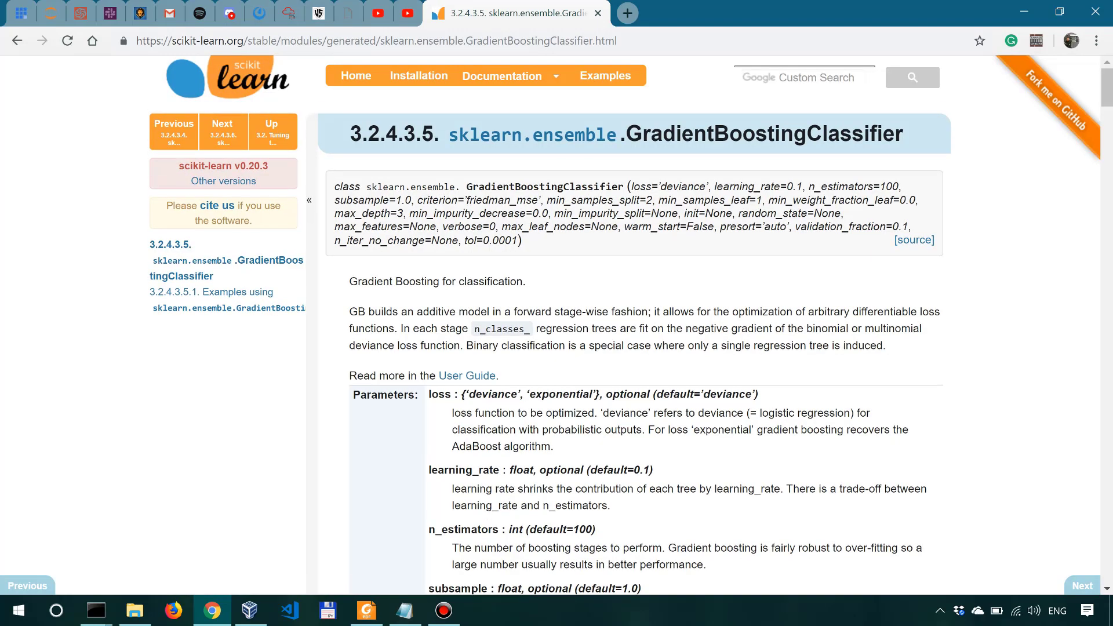
drag(409, 329, 467, 329)
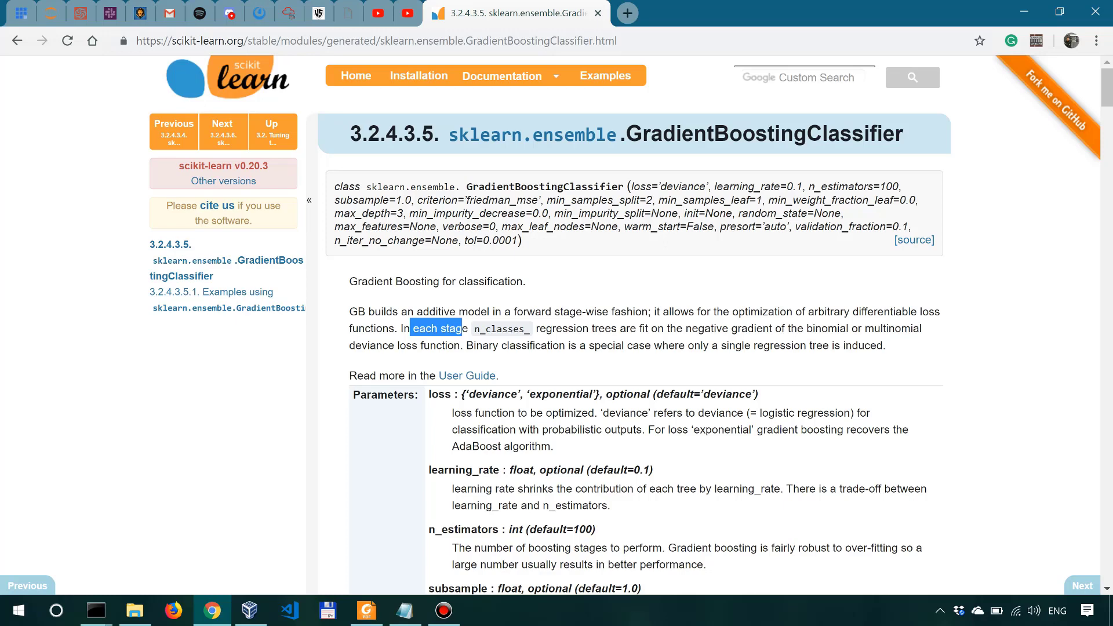
drag(618, 327, 499, 376)
click(499, 376)
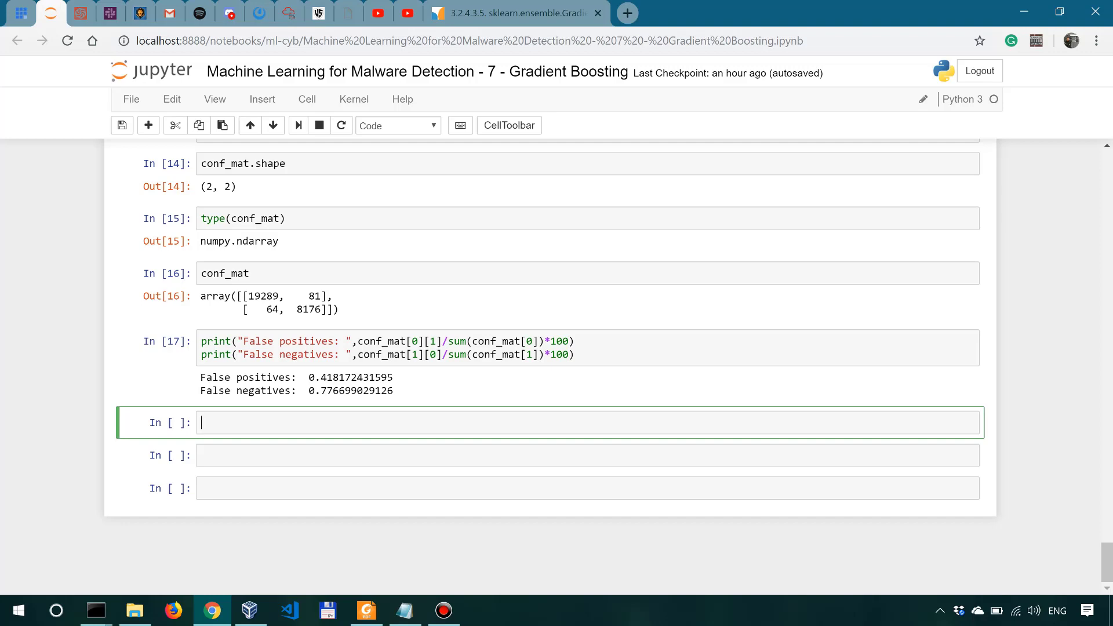
scroll(556, 365, up, 5)
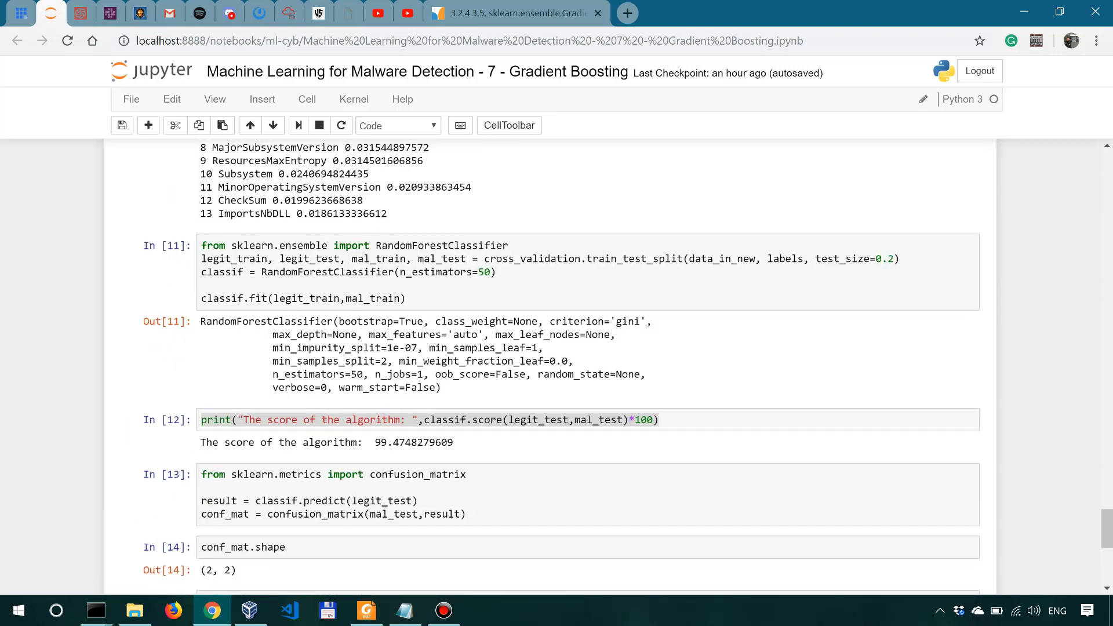
scroll(556, 365, up, 2)
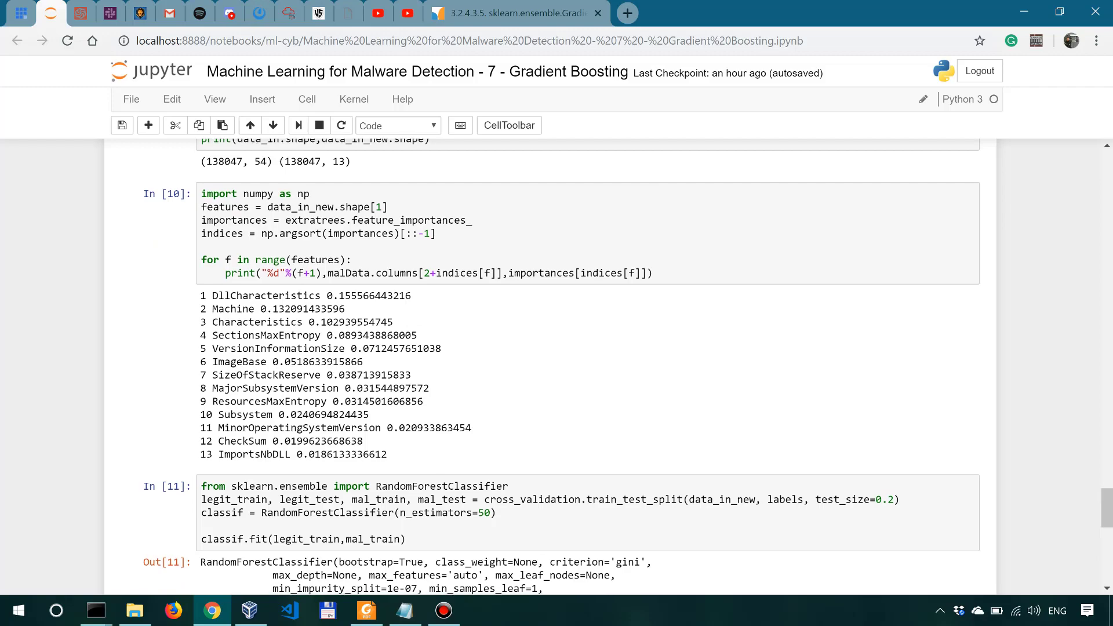
scroll(557, 366, down, 1)
scroll(557, 366, down, 2)
scroll(556, 366, up, 4)
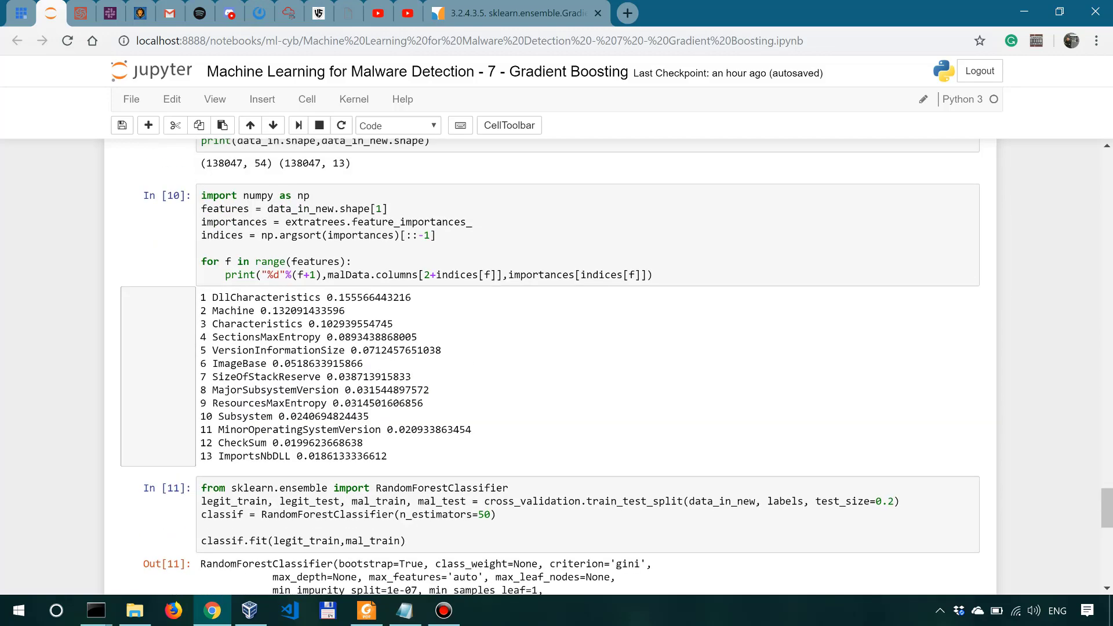
scroll(556, 365, up, 1)
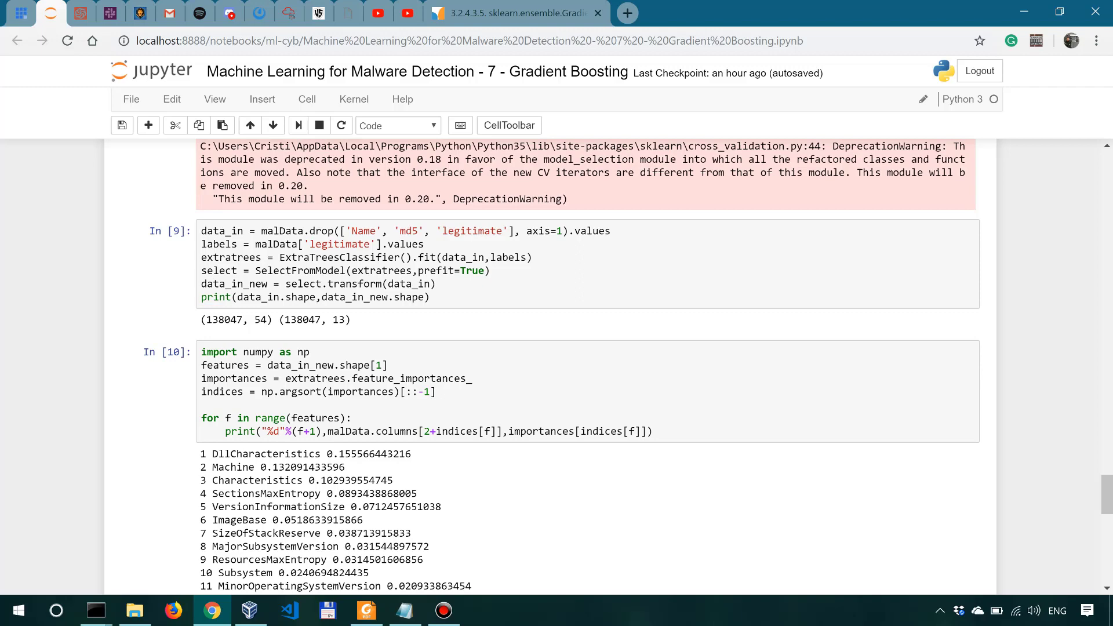
scroll(557, 365, down, 4)
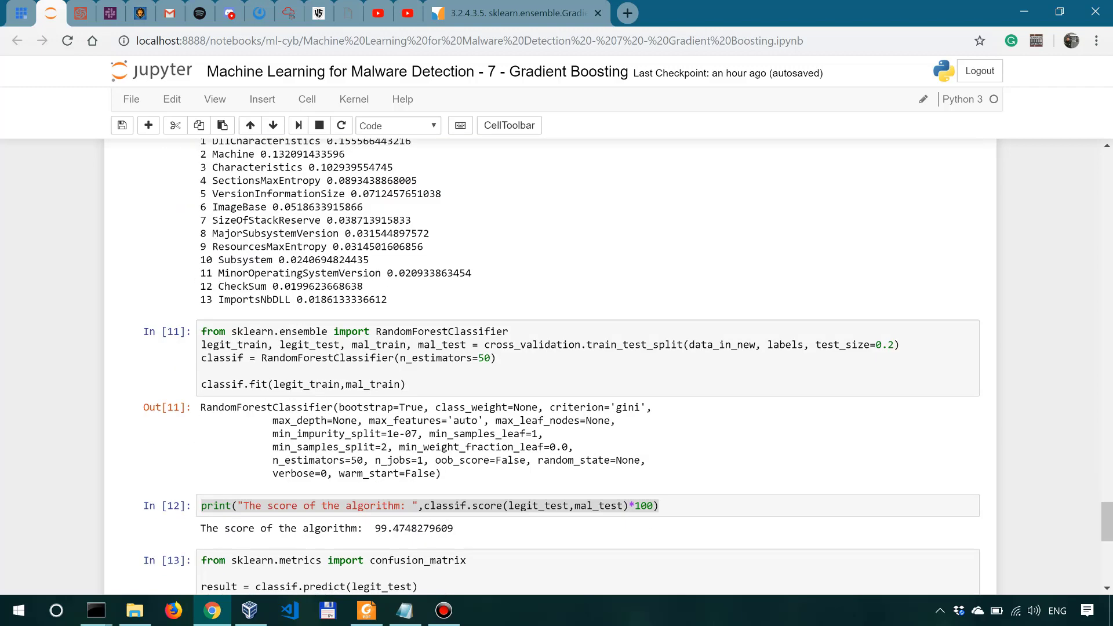
scroll(557, 365, down, 1)
scroll(556, 365, down, 2)
scroll(556, 365, down, 1)
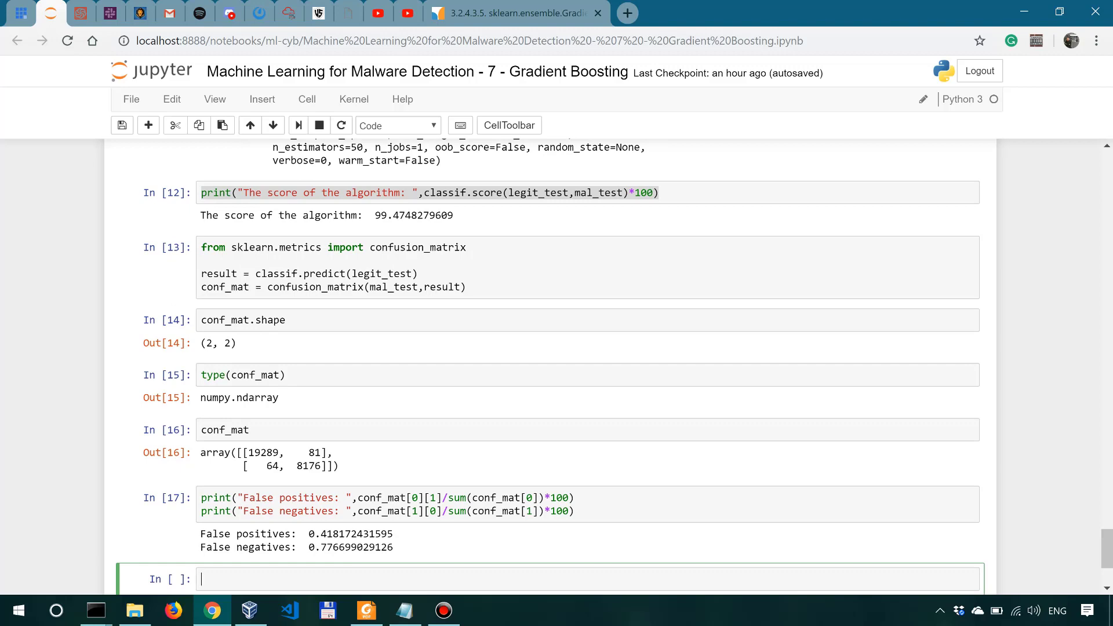
key(shift+Return)
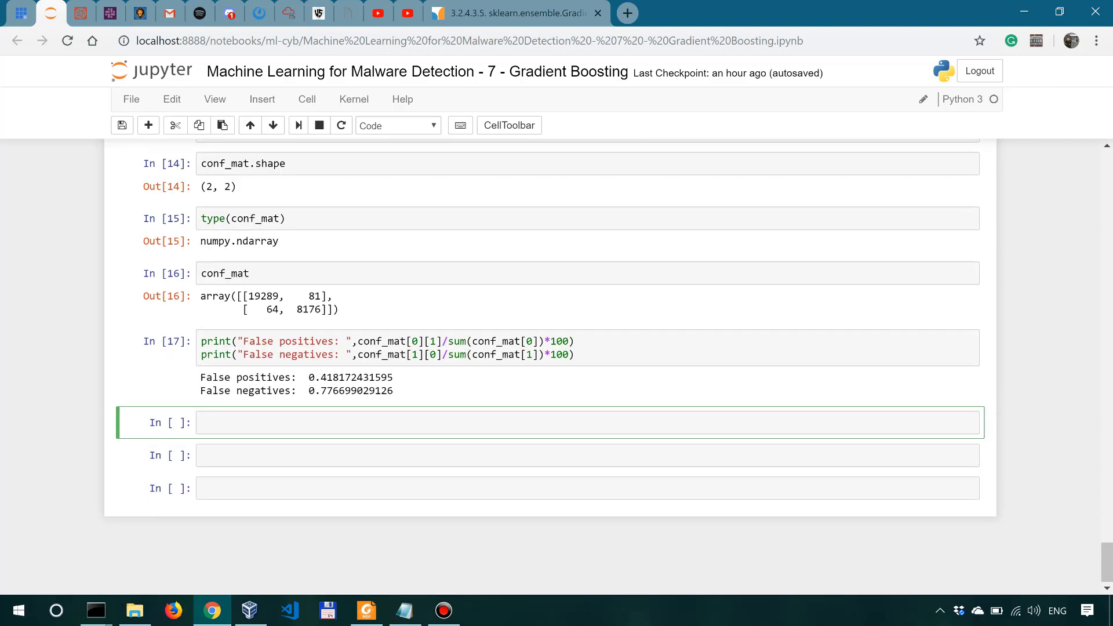
scroll(557, 366, up, 4)
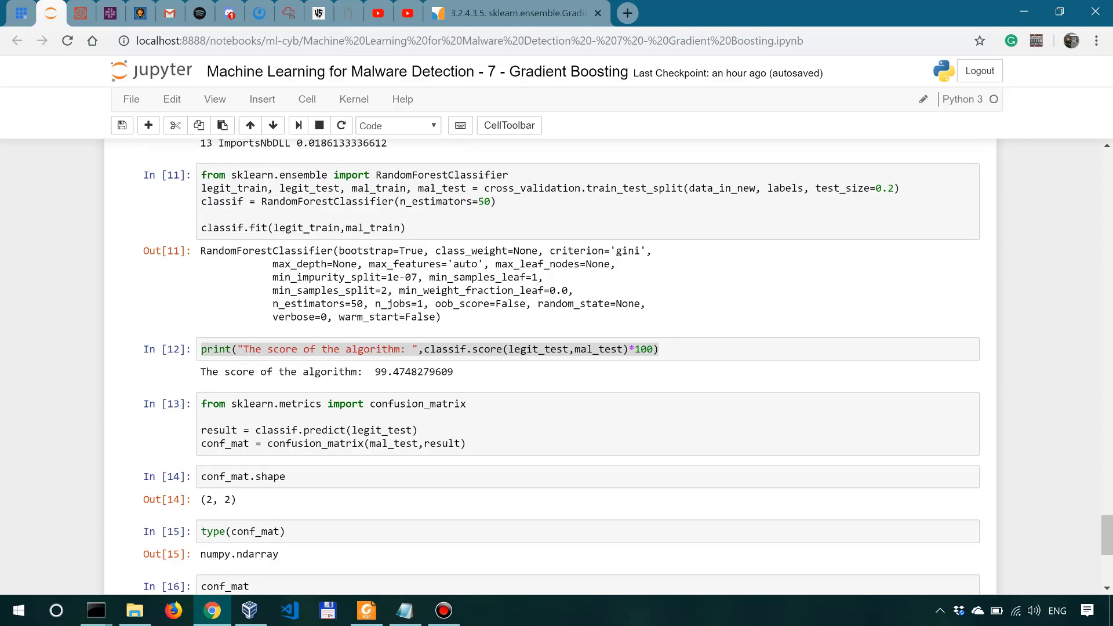
drag(616, 188, 671, 188)
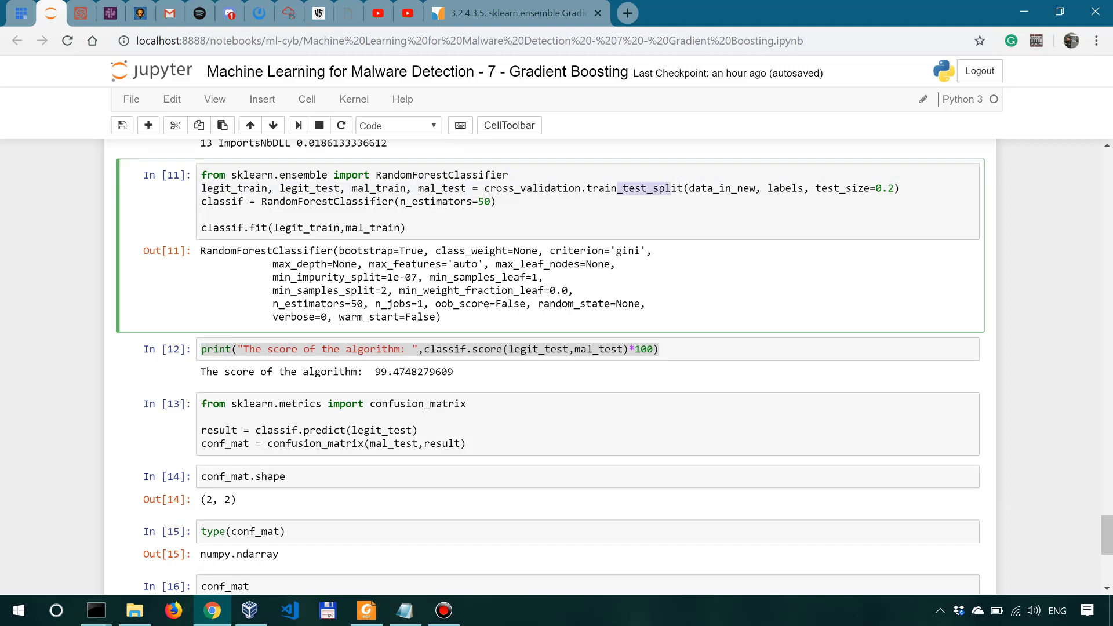
scroll(557, 365, down, 4)
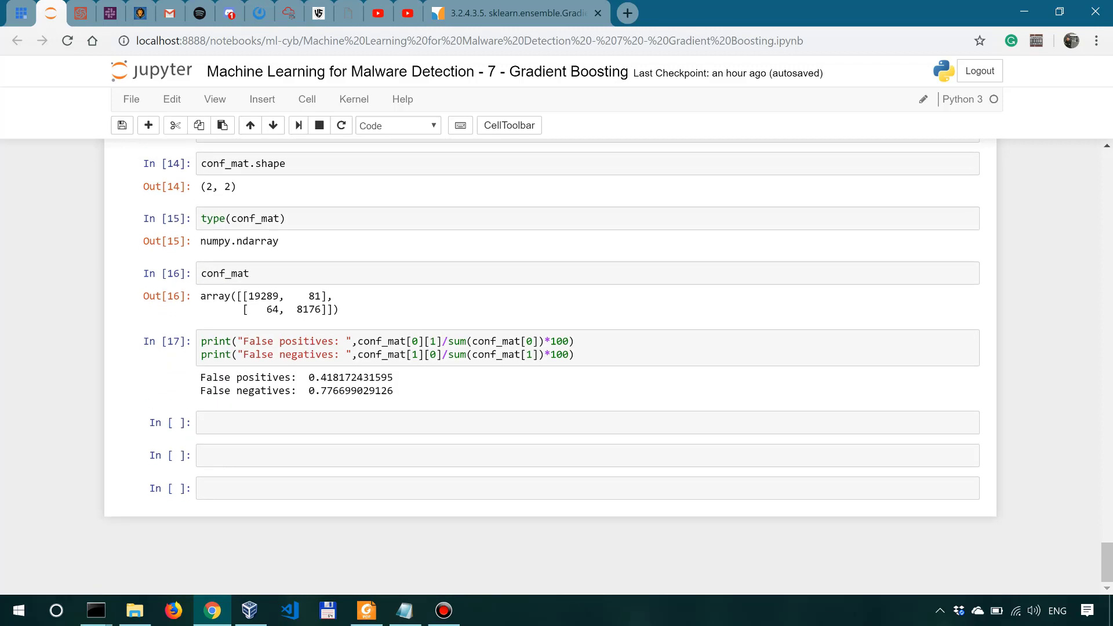
click(557, 422)
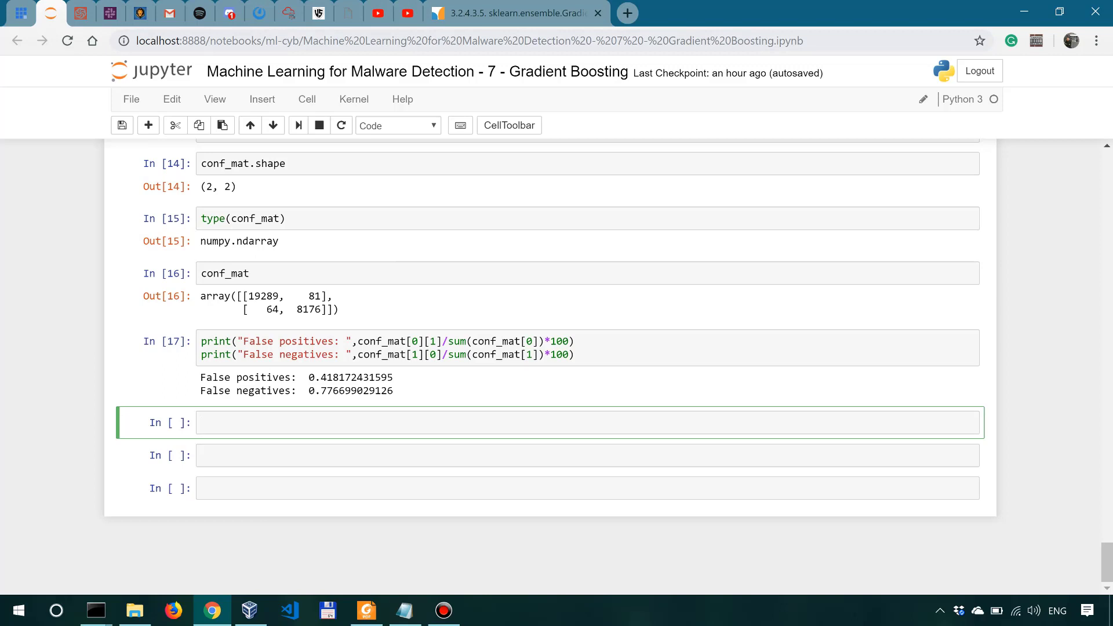
text(from sklearn)
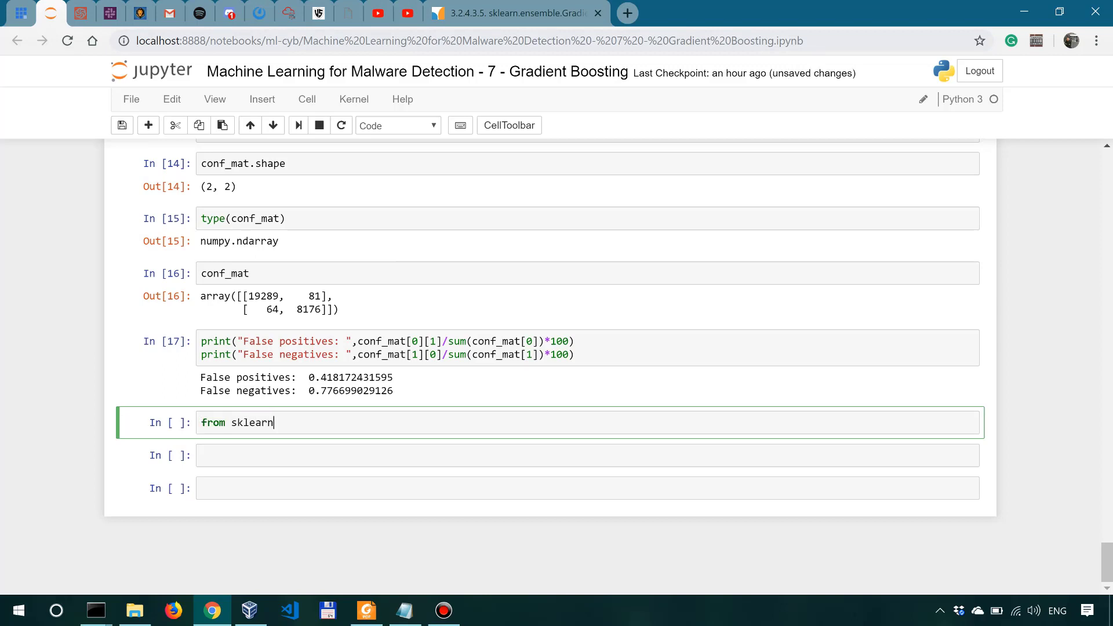
text(.ensemble)
text(im)
text(port Gradien)
Step: Complete the GradientBoostingClassifier import with Tab completion and start a new line
key(Tab)
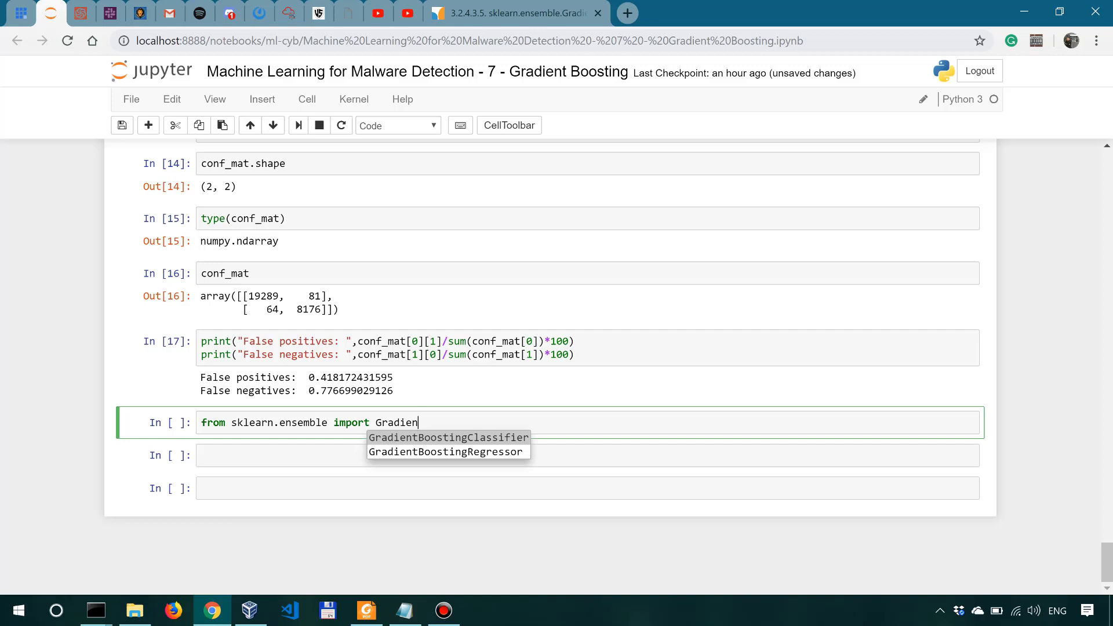
key(Return)
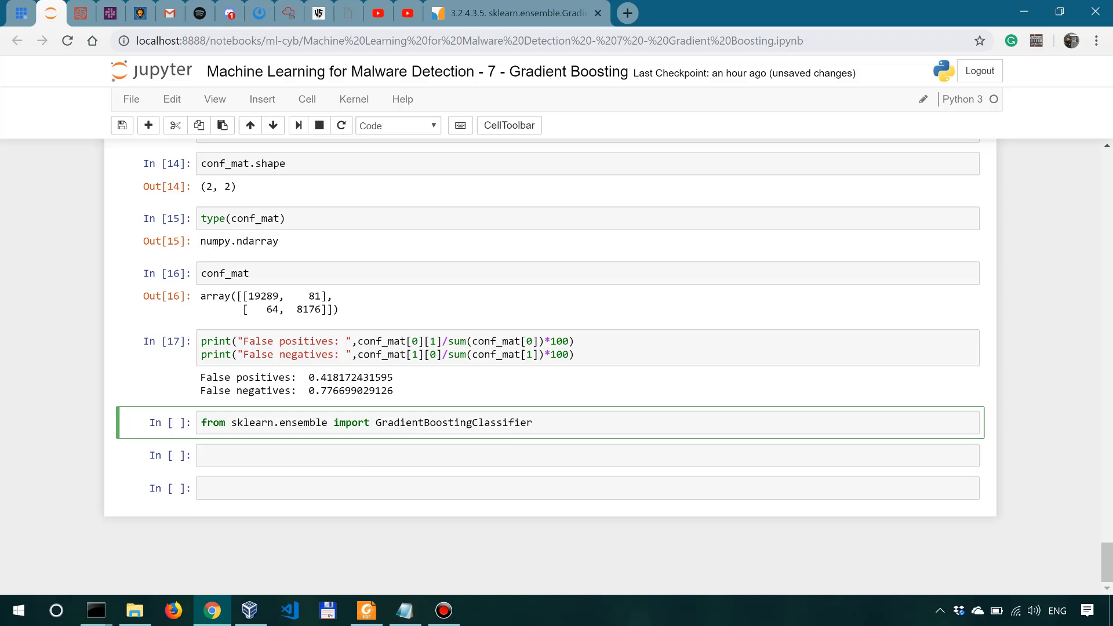
key(Return)
key(Return)
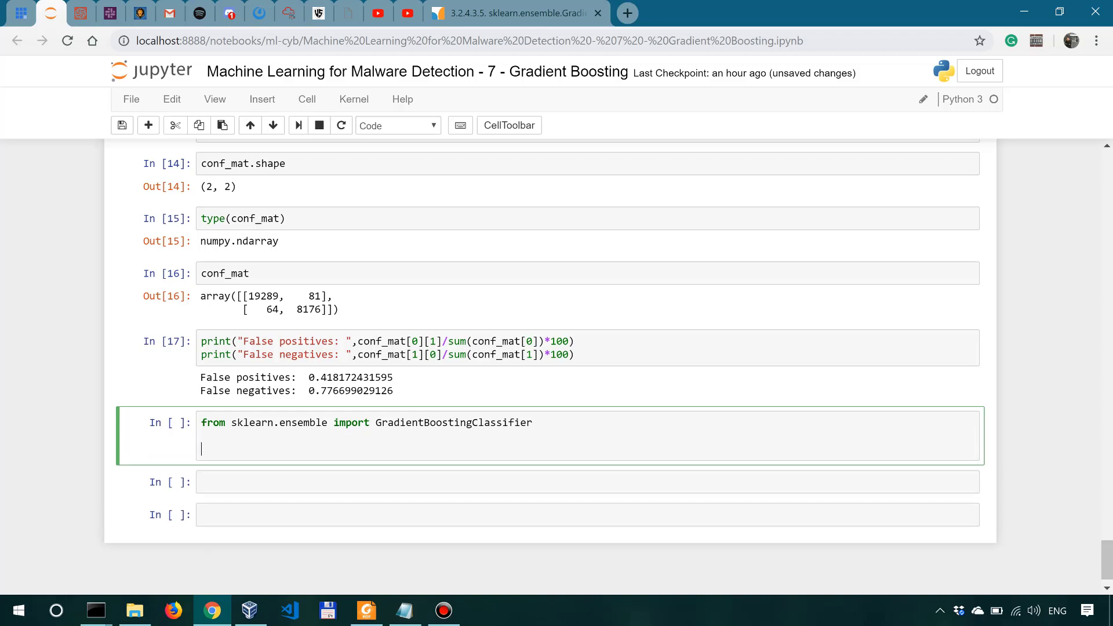
text(grad_)
text(boost)
text( = Gr)
text(adie)
Step: Write grad_boost = GradientBoostingClassifier(n_estimators=50), checking the Random Forest's estimator count
key(Tab)
text(n)
key(BackSpace)
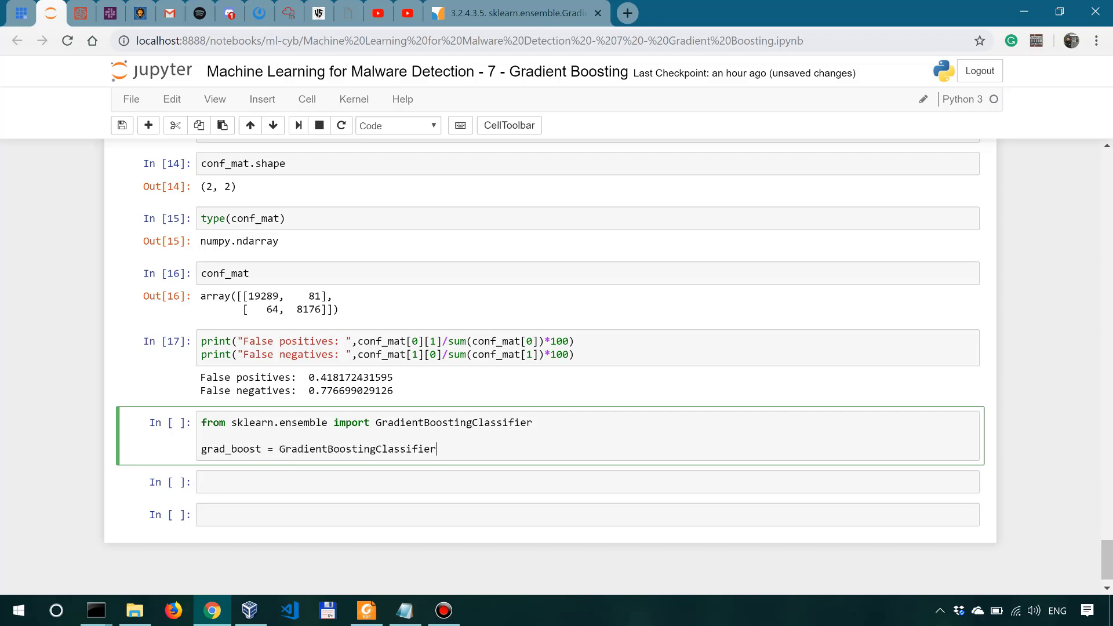
text((n_est)
text(im)
key(Tab)
text(50)
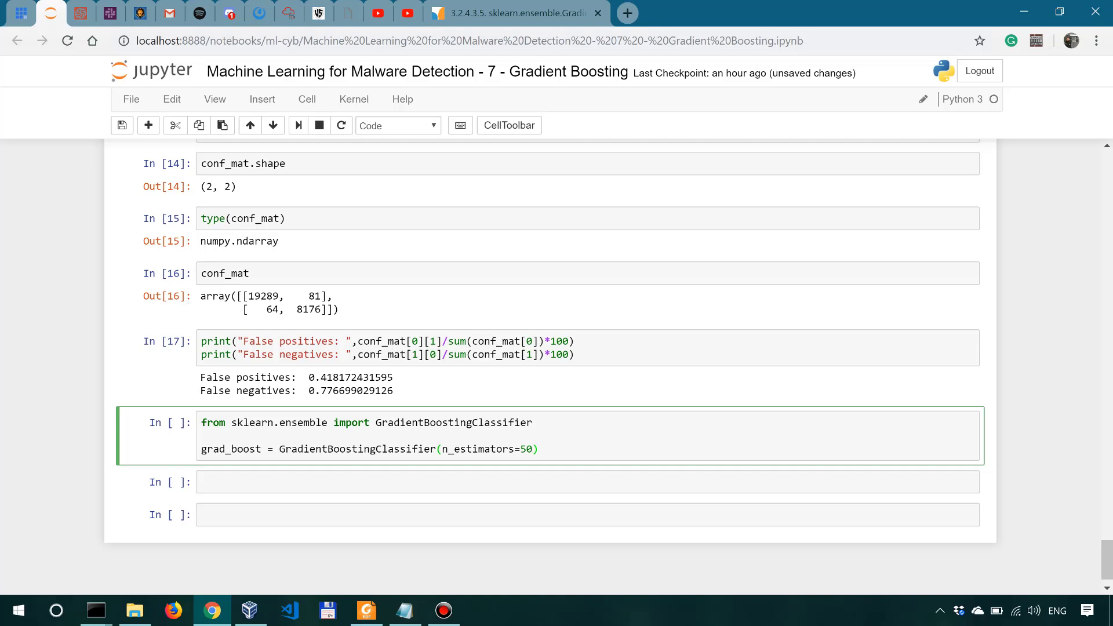
scroll(556, 348, up, 2)
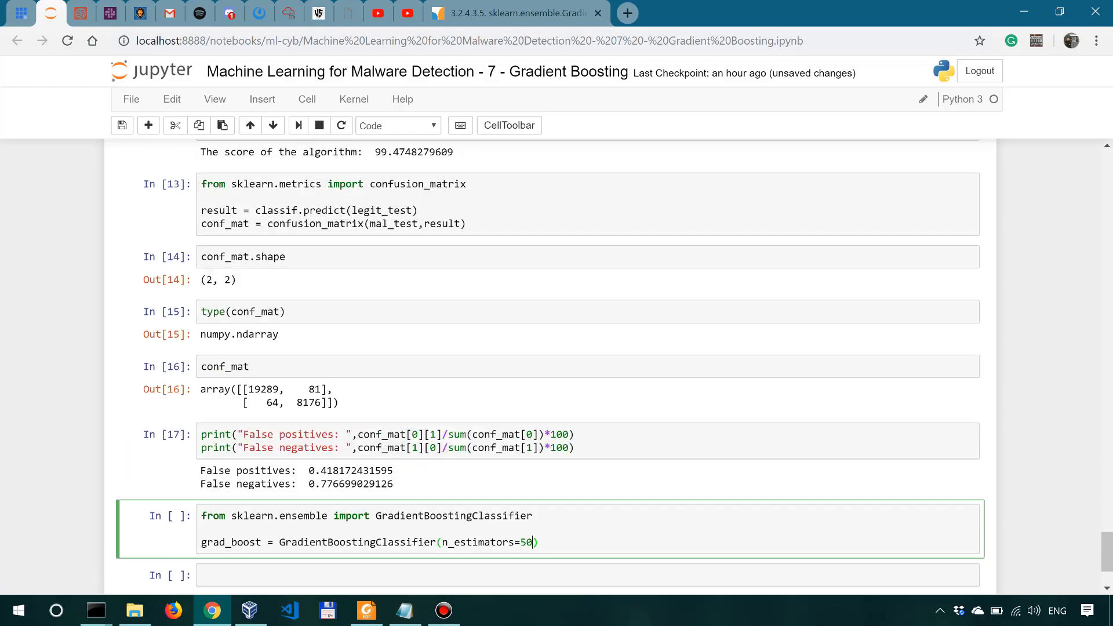
scroll(557, 348, up, 2)
scroll(556, 348, up, 1)
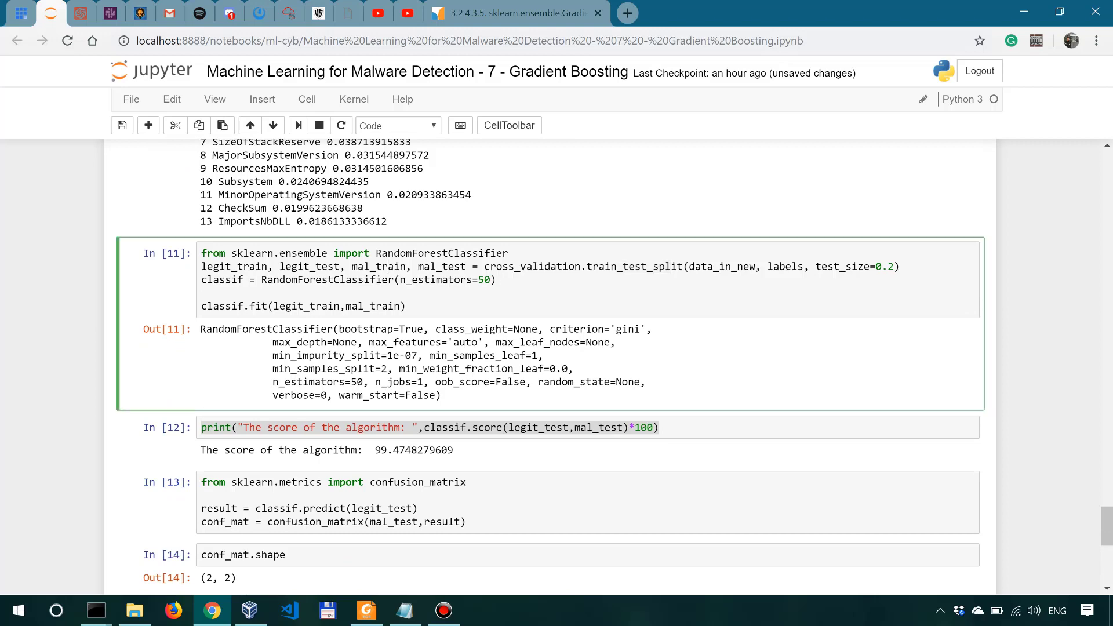
drag(423, 279, 485, 279)
scroll(557, 365, down, 4)
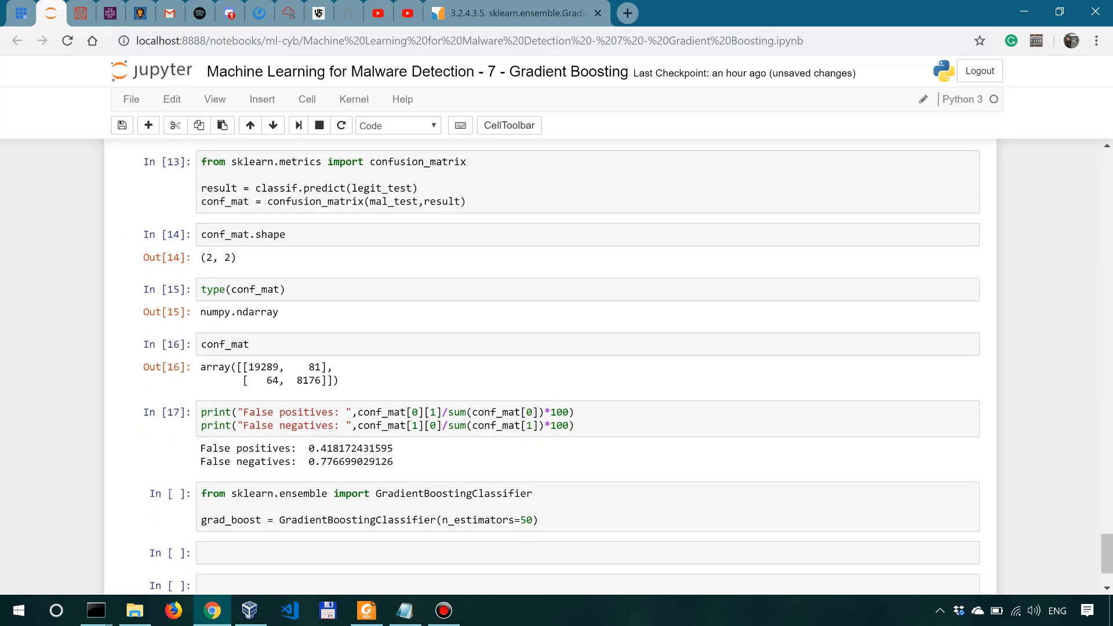
scroll(557, 366, down, 1)
click(541, 449)
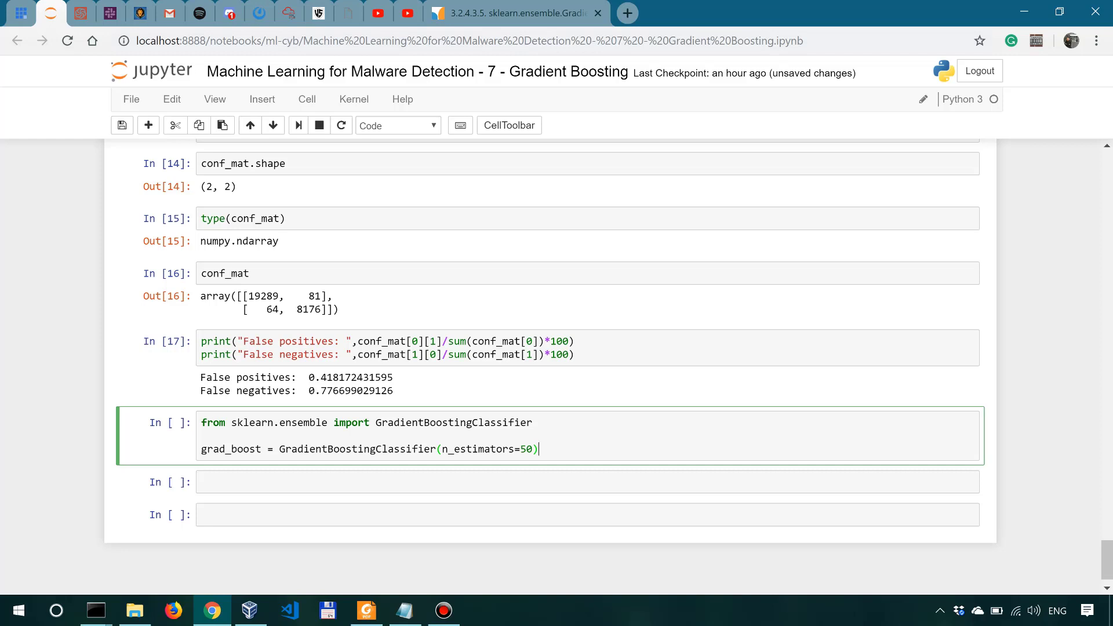
Step: Add grad_boost.fit(legit_train, mal_train) on a new line and run the cell
key(Return)
text(grad_)
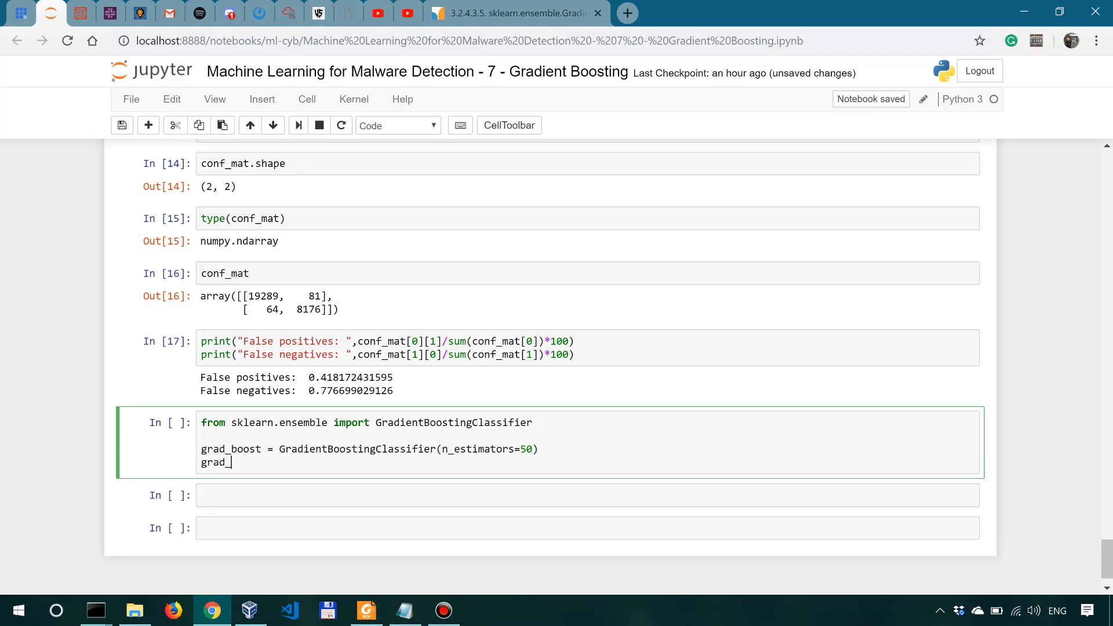
text(boost.fit)
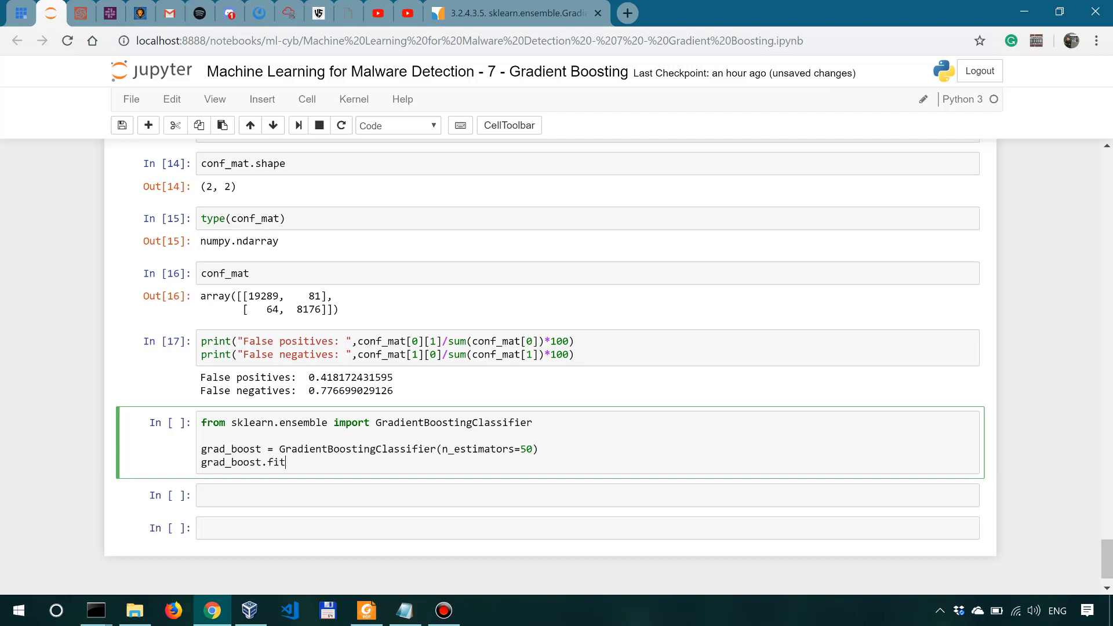
text(()
text(leg)
text(it_tra)
text(in,)
text(mal_tr)
text(ain)
key(shift+Return)
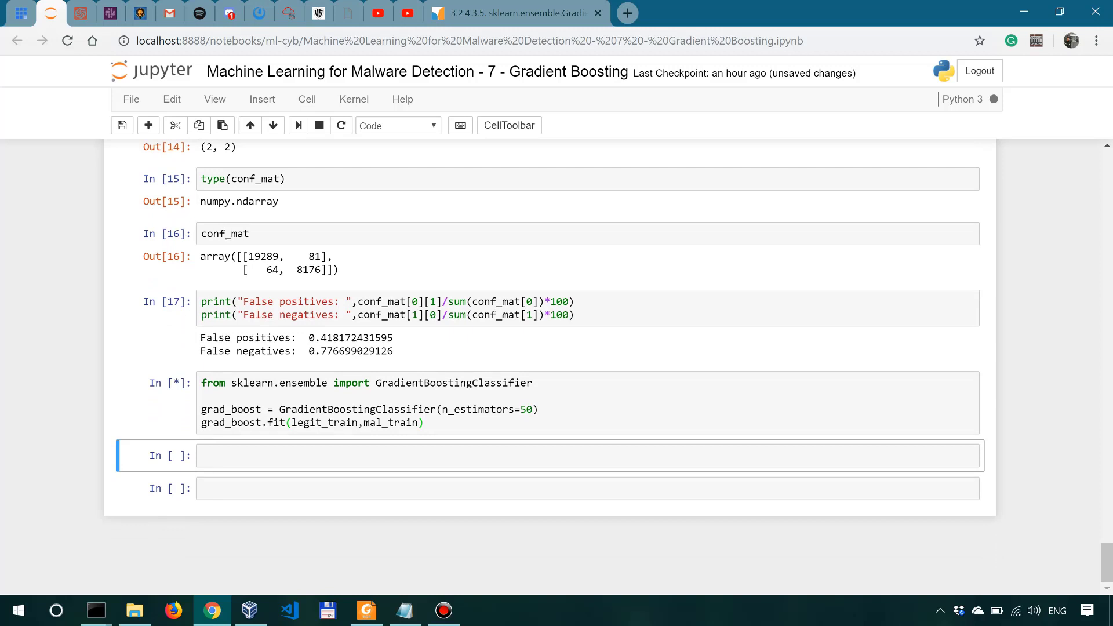
Step: Review the output's friedman_mse and learning_rate values and the docs' loss options
key(Up)
key(Return)
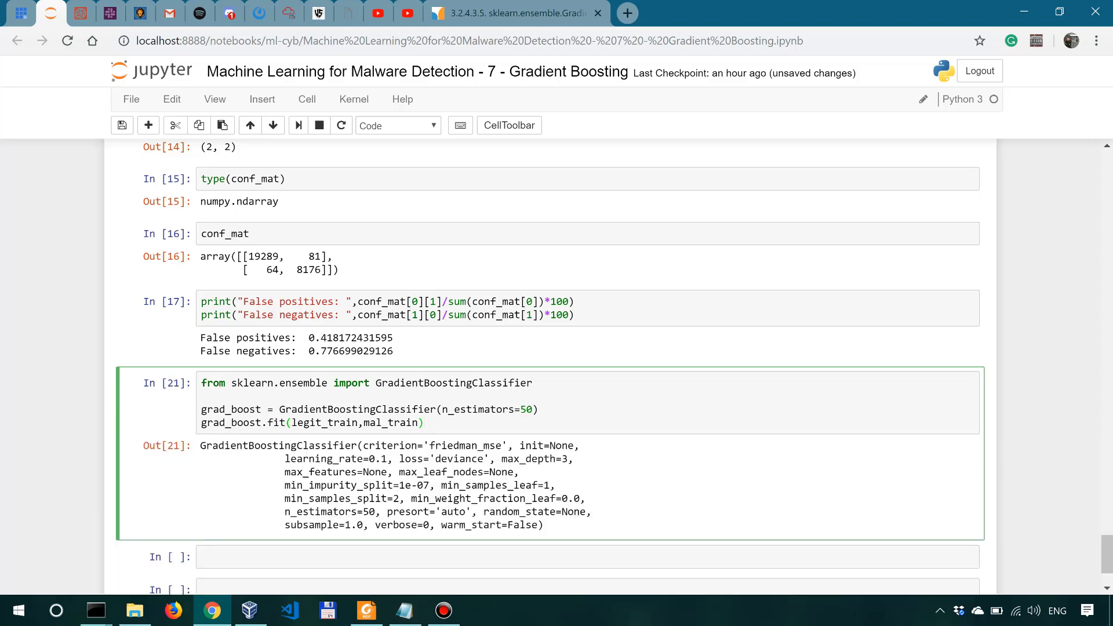
scroll(557, 361, down, 1)
key(Escape)
drag(201, 367, 440, 408)
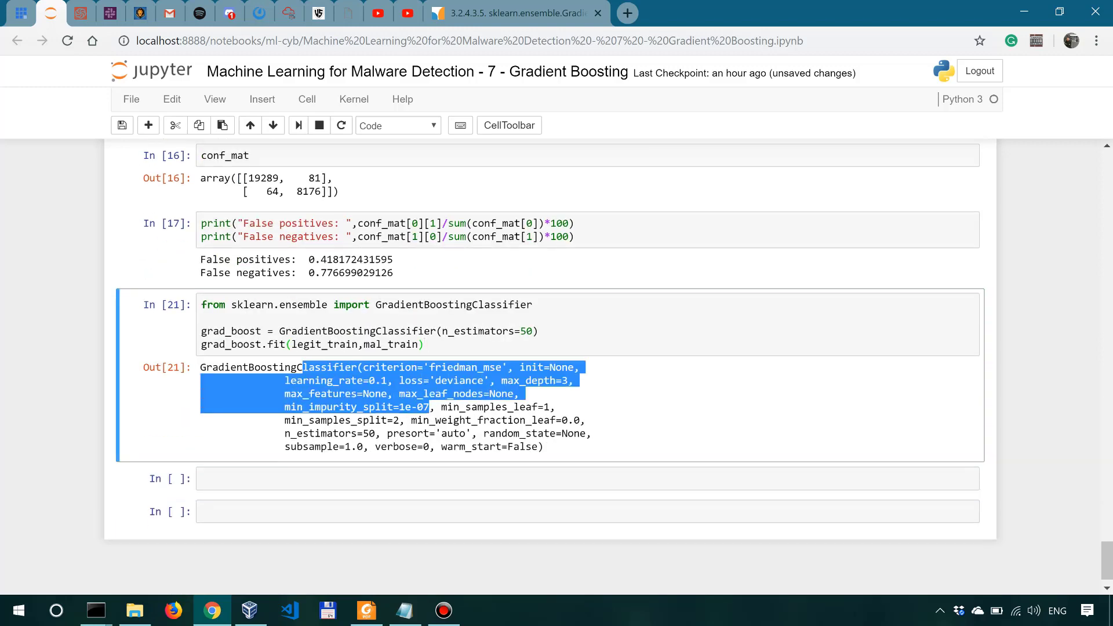
click(440, 407)
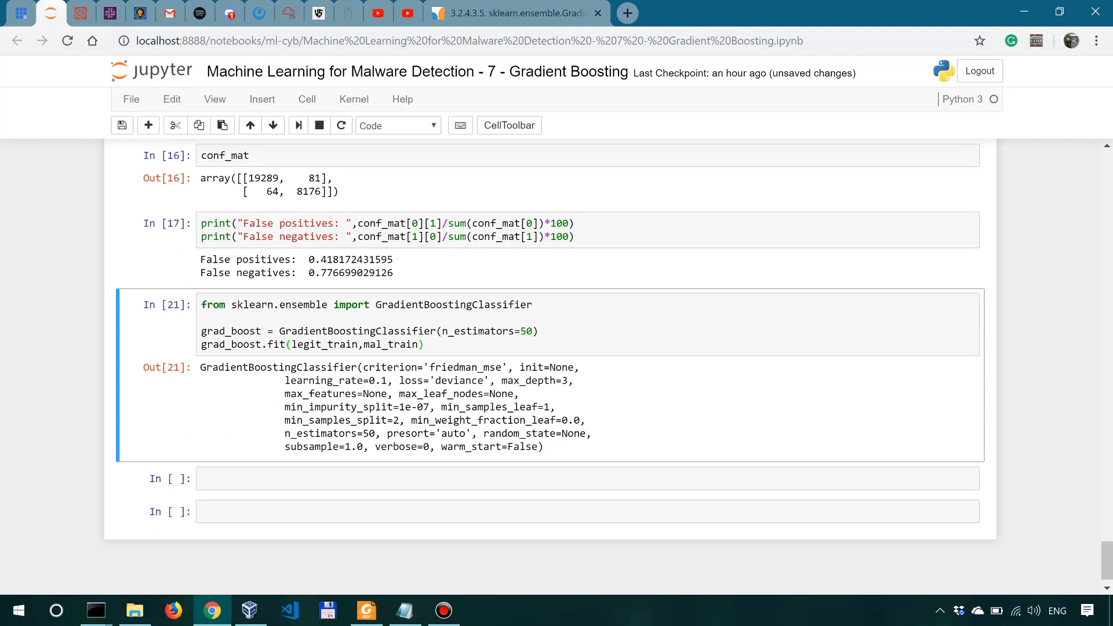
drag(434, 367, 473, 367)
click(432, 368)
drag(351, 380, 460, 379)
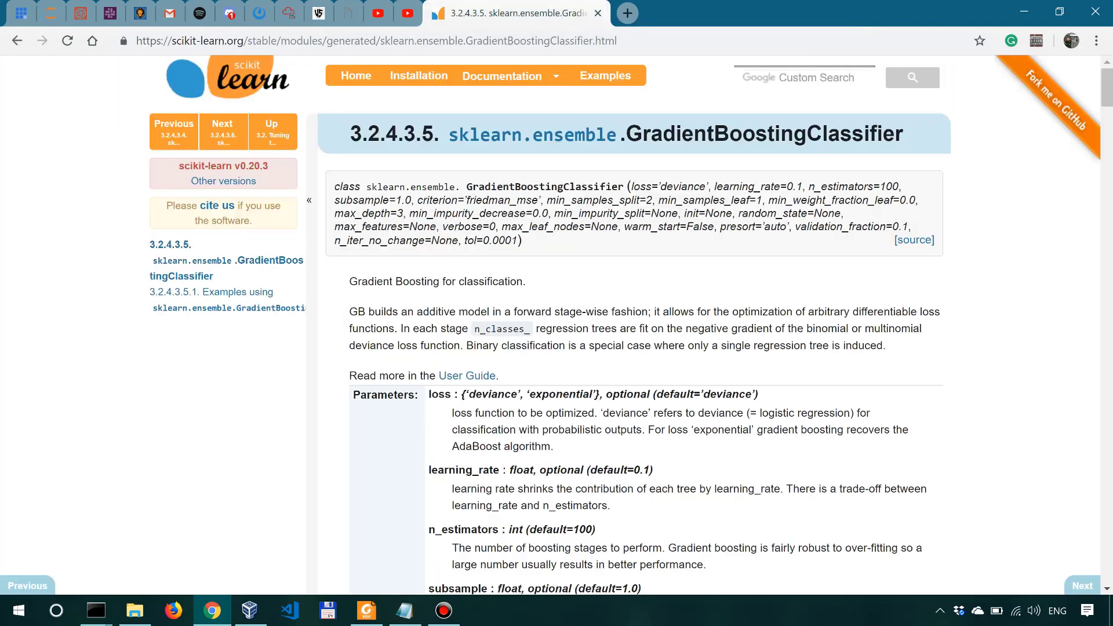
scroll(557, 349, down, 2)
drag(490, 316, 563, 315)
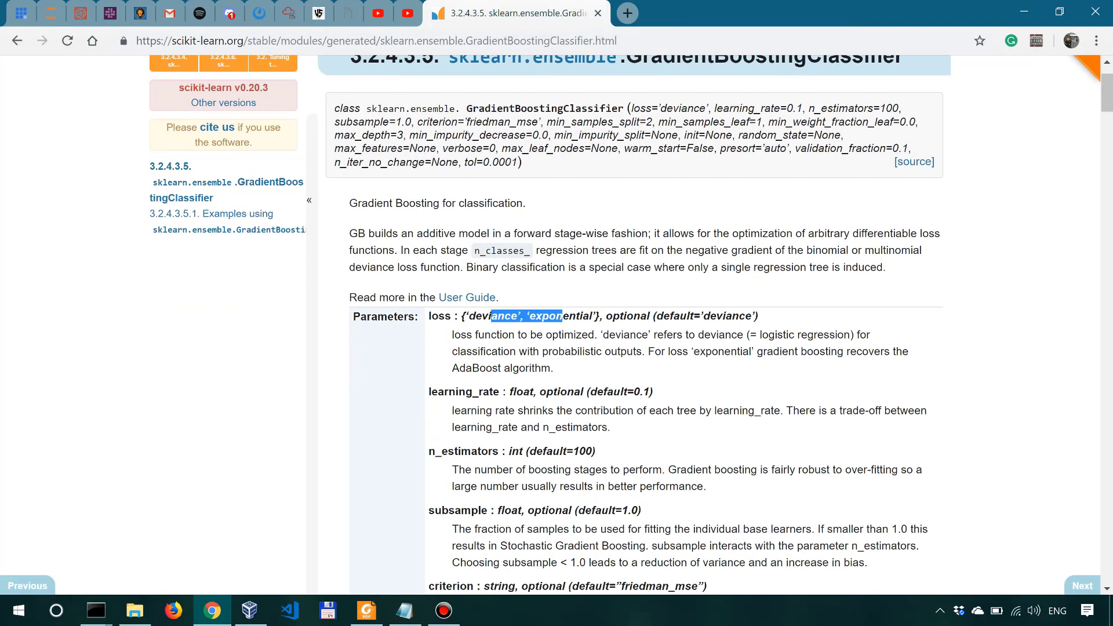
click(563, 316)
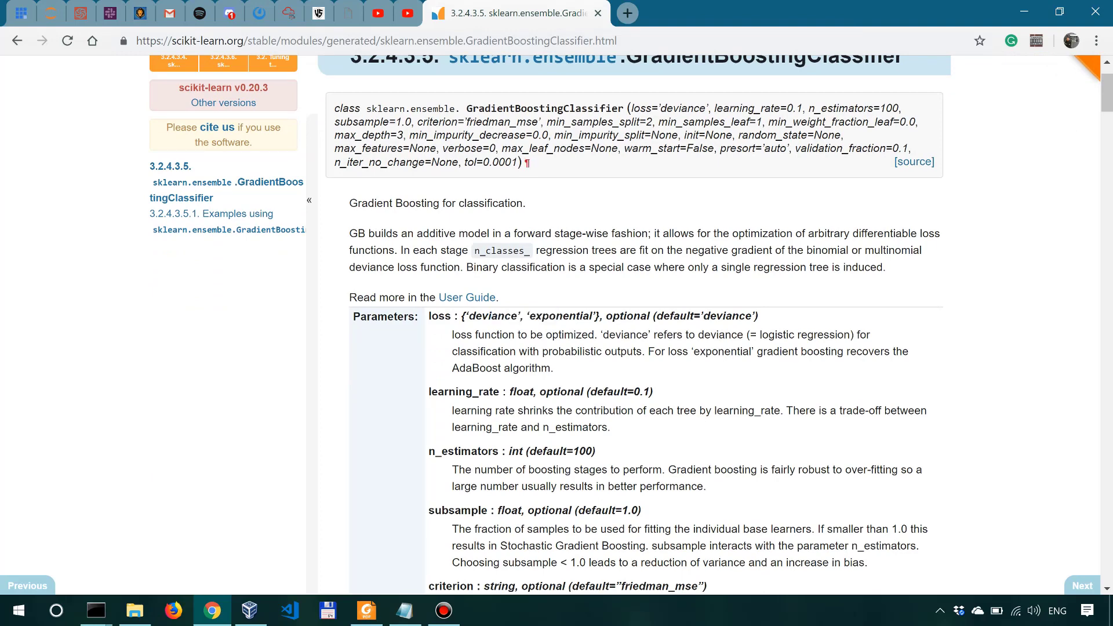
Step: Point out max_depth, max_features, min_weight_fraction_leaf and n_estimators in the notebook output
click(51, 13)
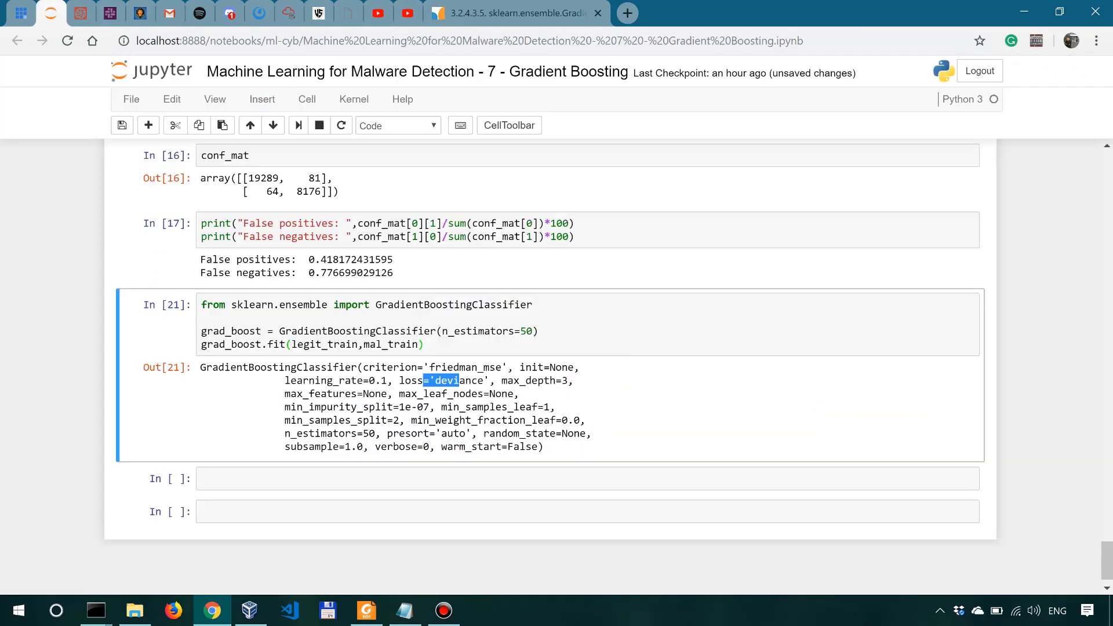
drag(519, 380, 562, 380)
drag(296, 394, 350, 393)
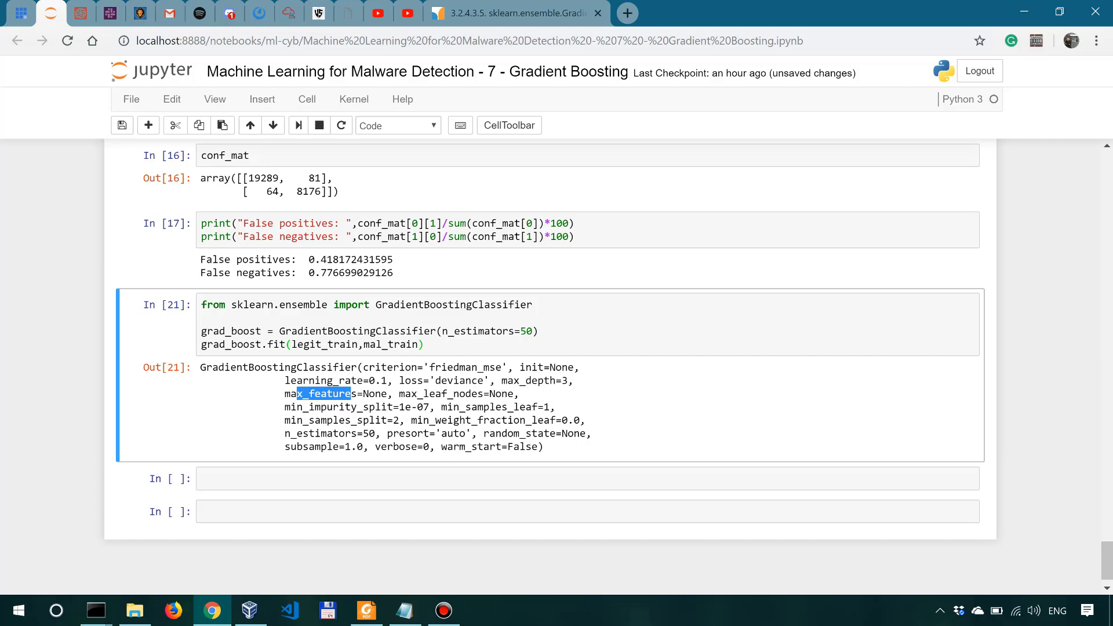
drag(400, 419, 520, 432)
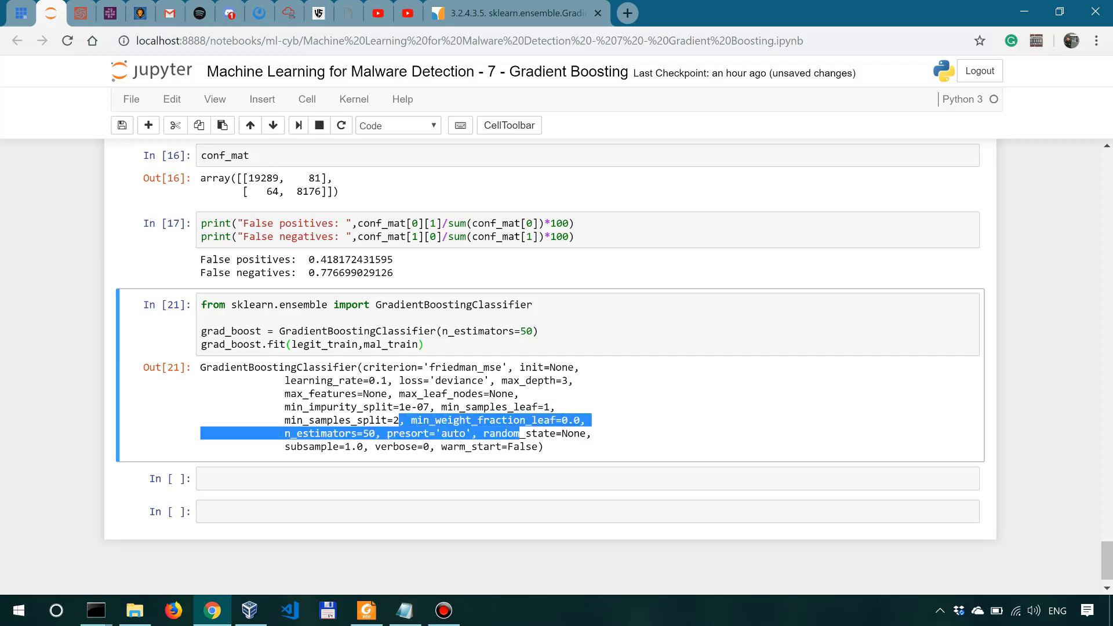
click(520, 433)
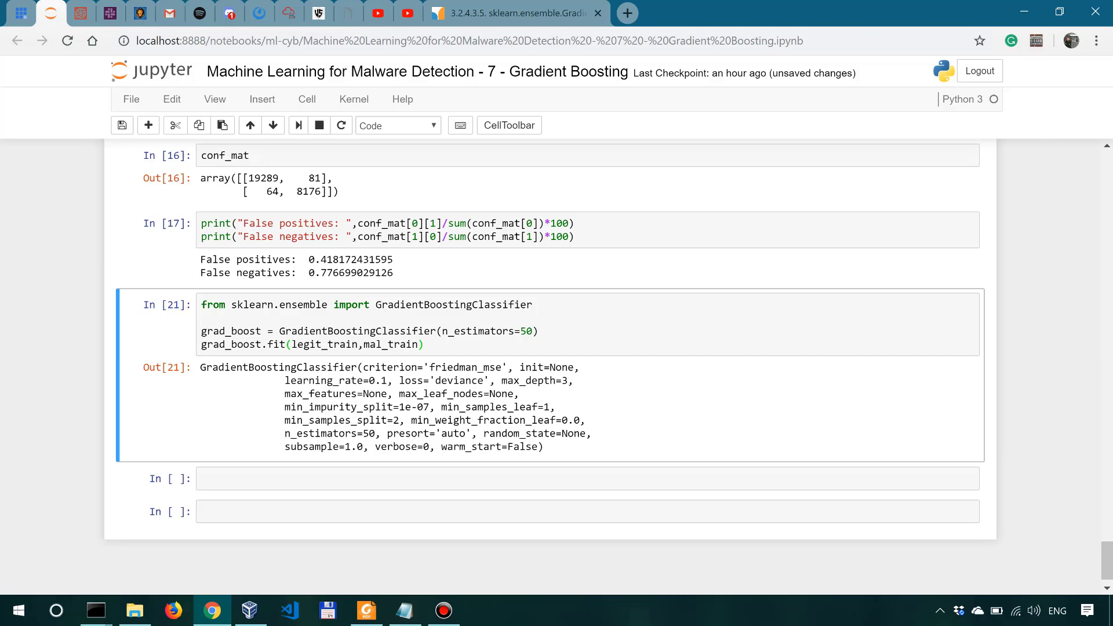
scroll(550, 340, down, 1)
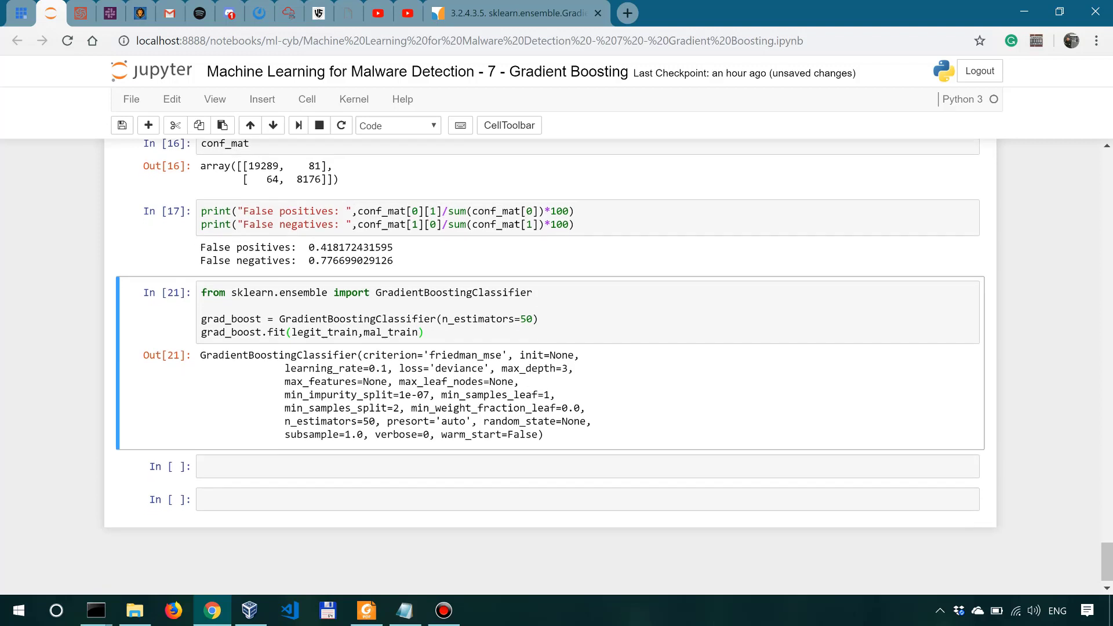
Step: Enter a labelled print of grad_boost.score(legit_test, mal_test)*100 in the empty cell
key(Down)
key(Return)
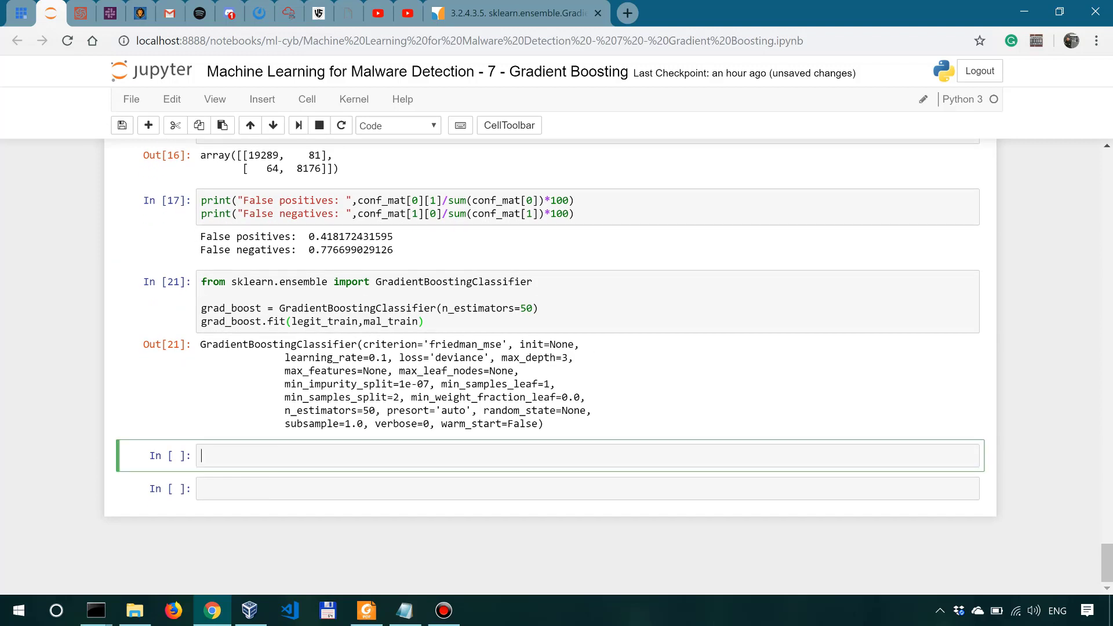
drag(206, 344, 322, 344)
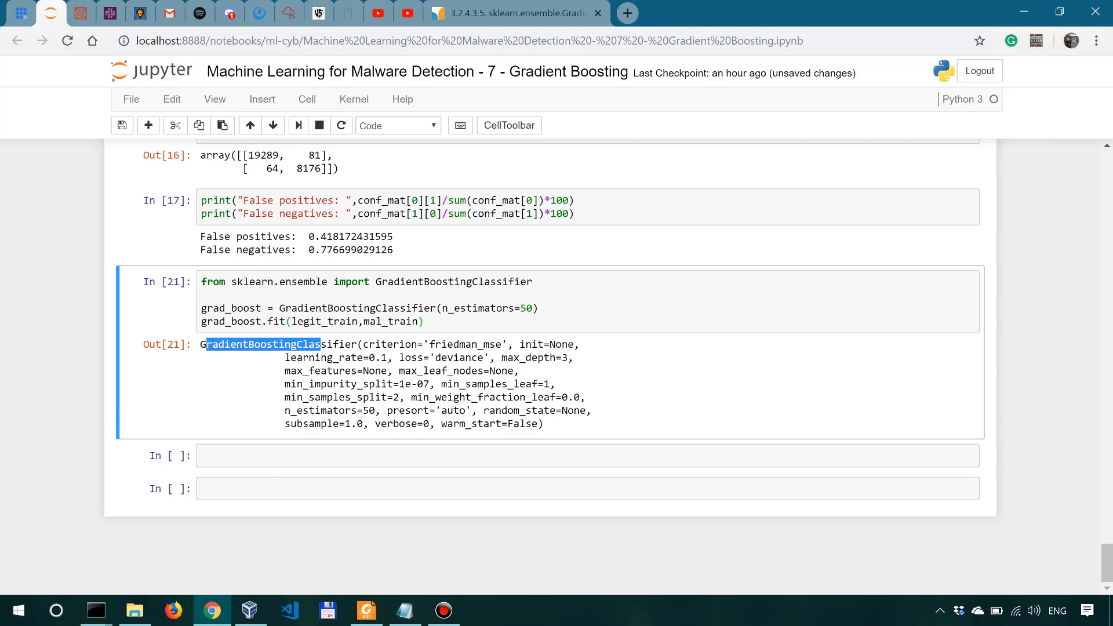
key(Down)
key(Return)
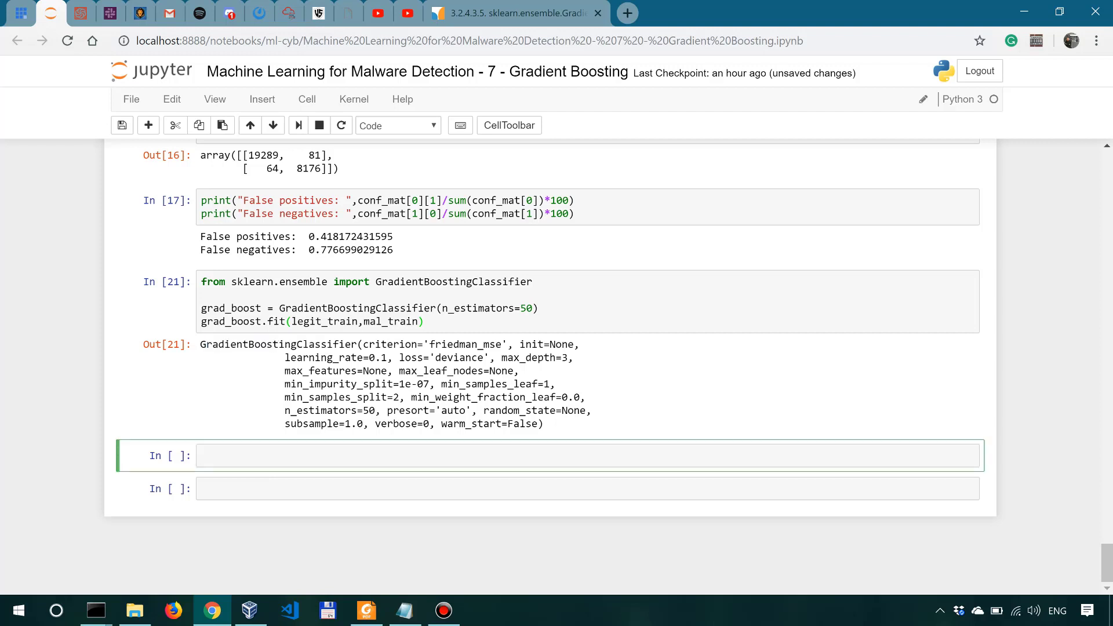
text(p)
text(rint("T)
text(he score)
text( of the Gradient B)
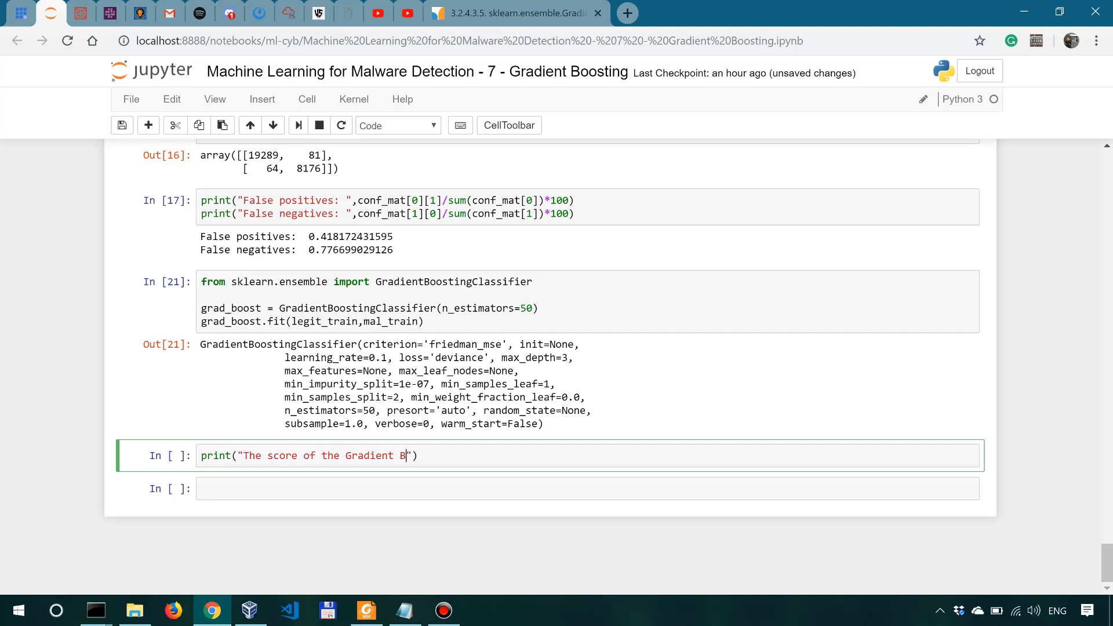
text(oosting Classi)
text(fier is)
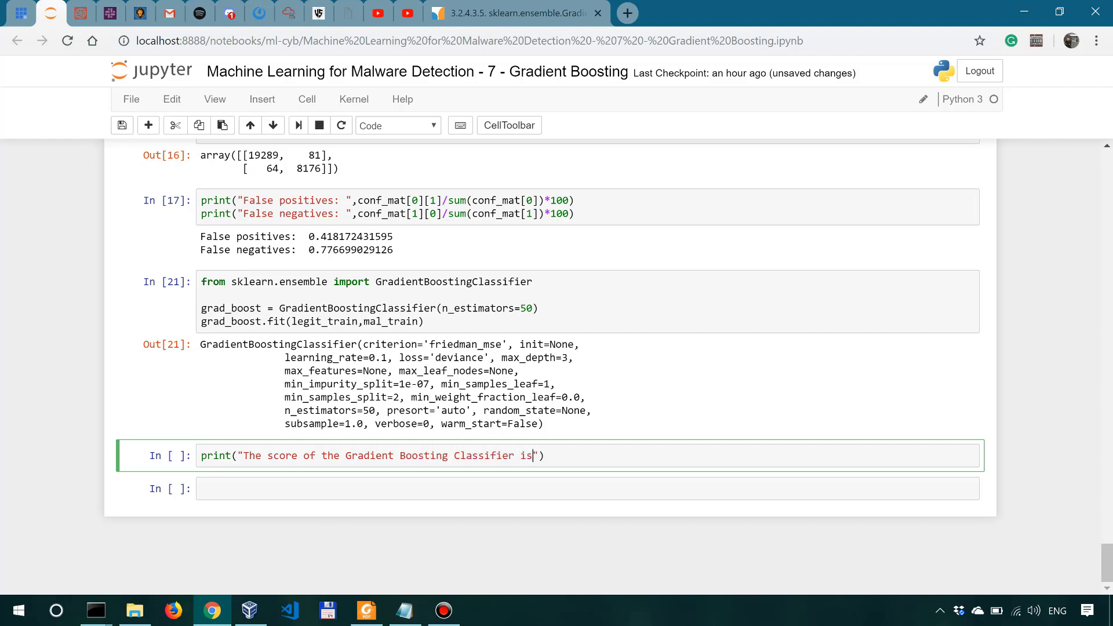
text(:",grad)
text(_boost)
text(.score()
text(legit)
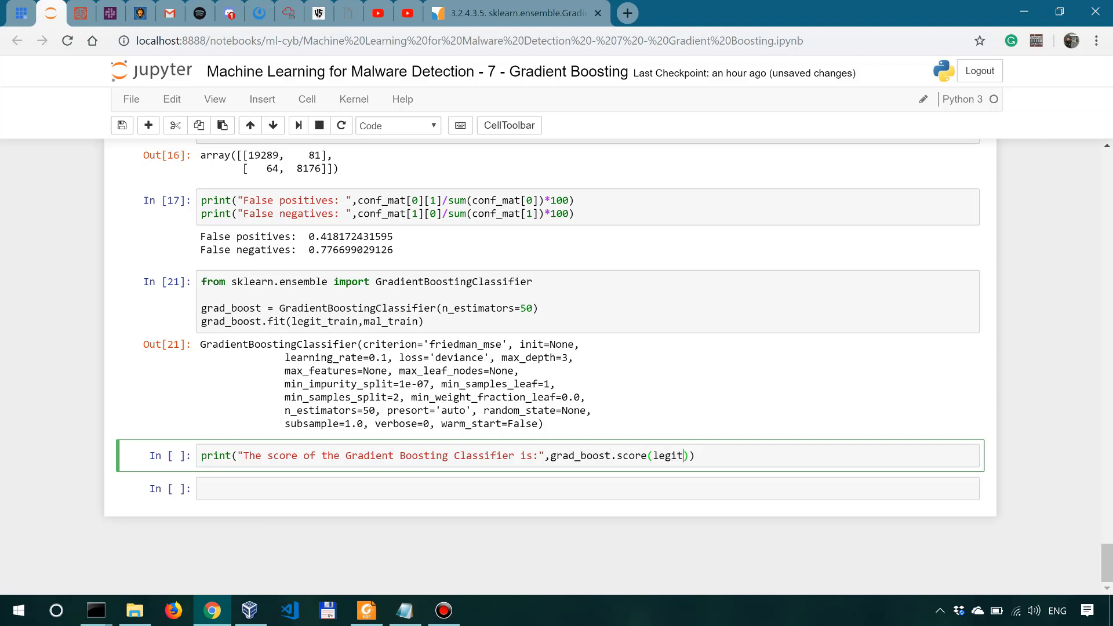
text(_test,)
text(ma)
text(l_tes)
text(t)
key(Right)
text(*100)
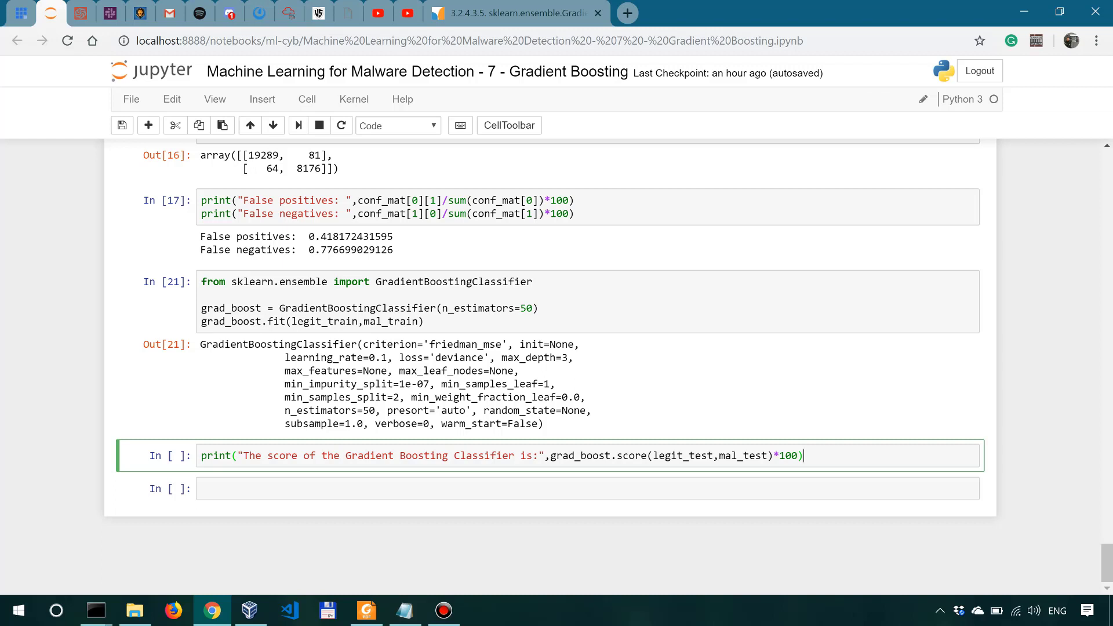
Step: Run the score cell and highlight the printed 98.9025715321 score
key(shift+Return)
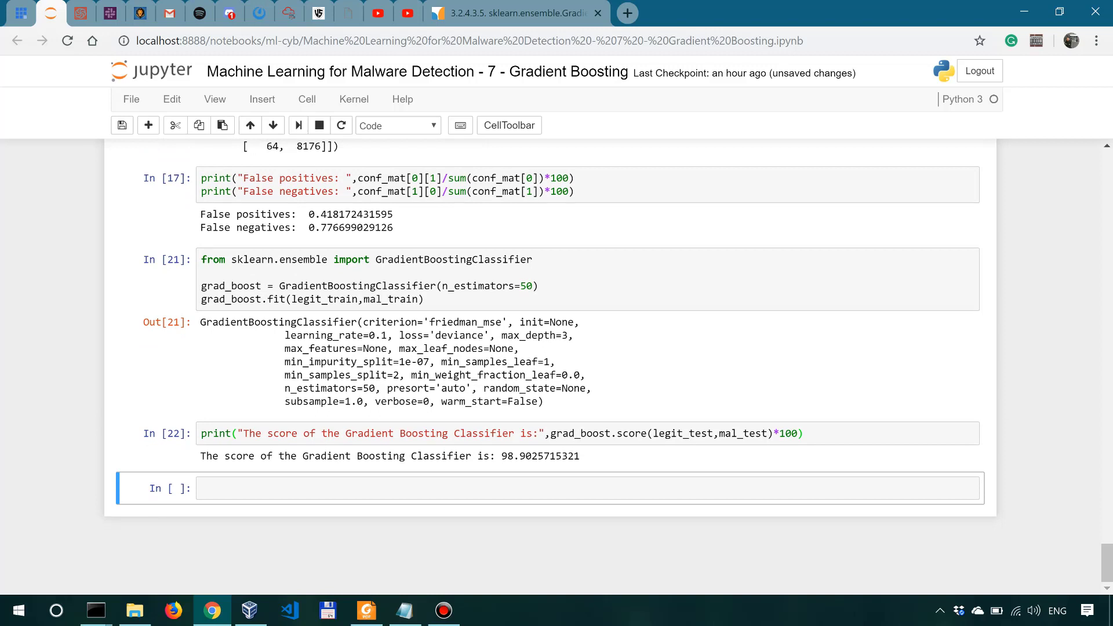
drag(225, 456, 532, 456)
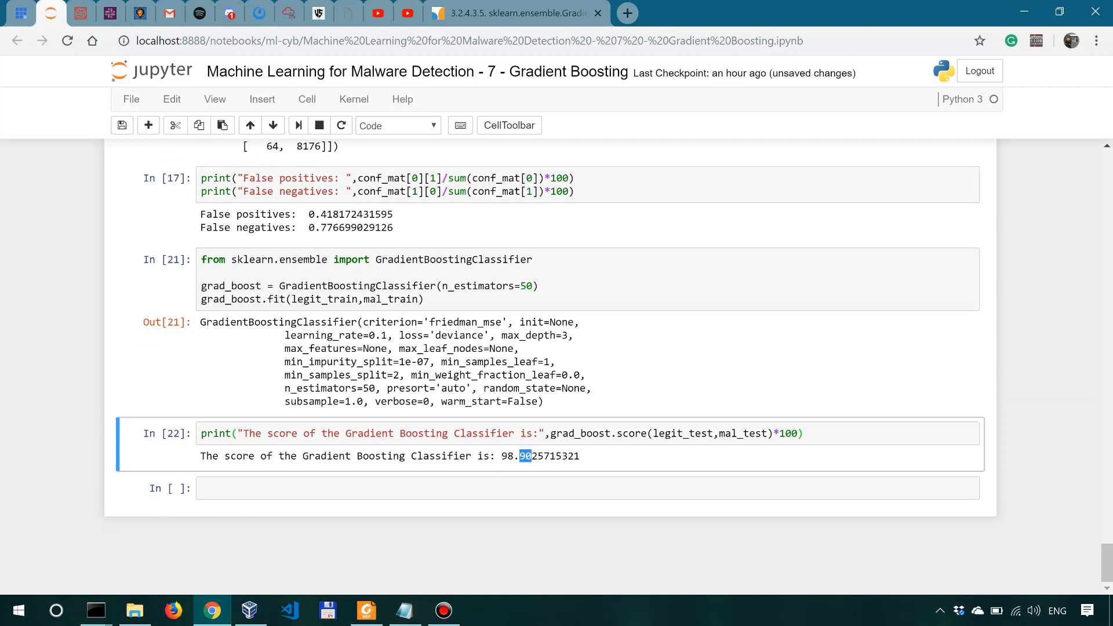
scroll(557, 361, up, 2)
scroll(557, 361, up, 1)
scroll(556, 361, up, 2)
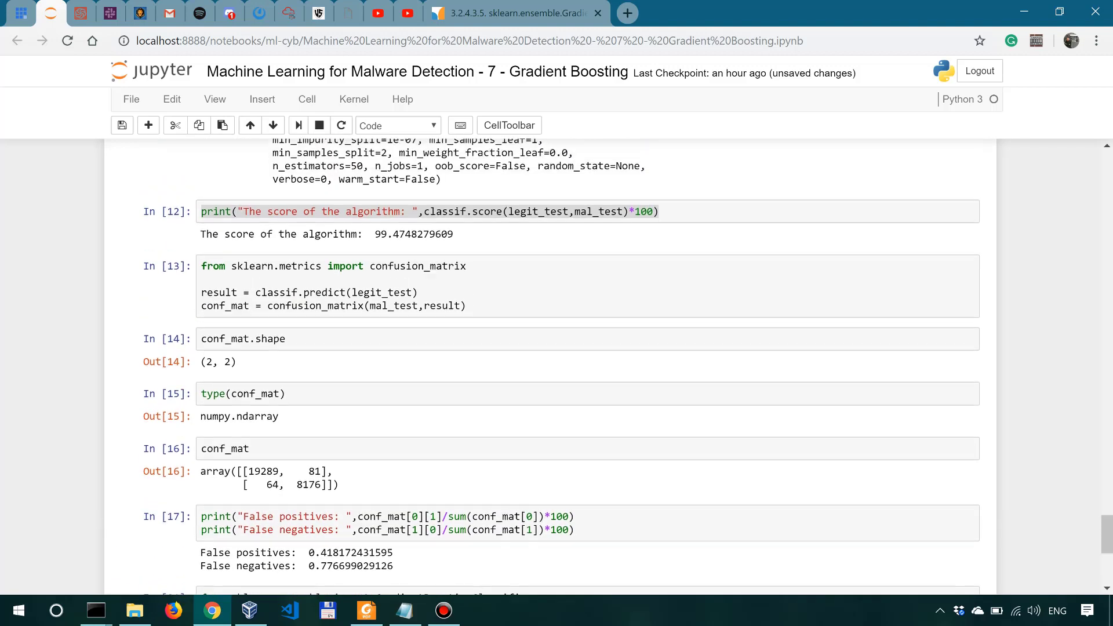
scroll(557, 361, up, 1)
scroll(556, 361, up, 1)
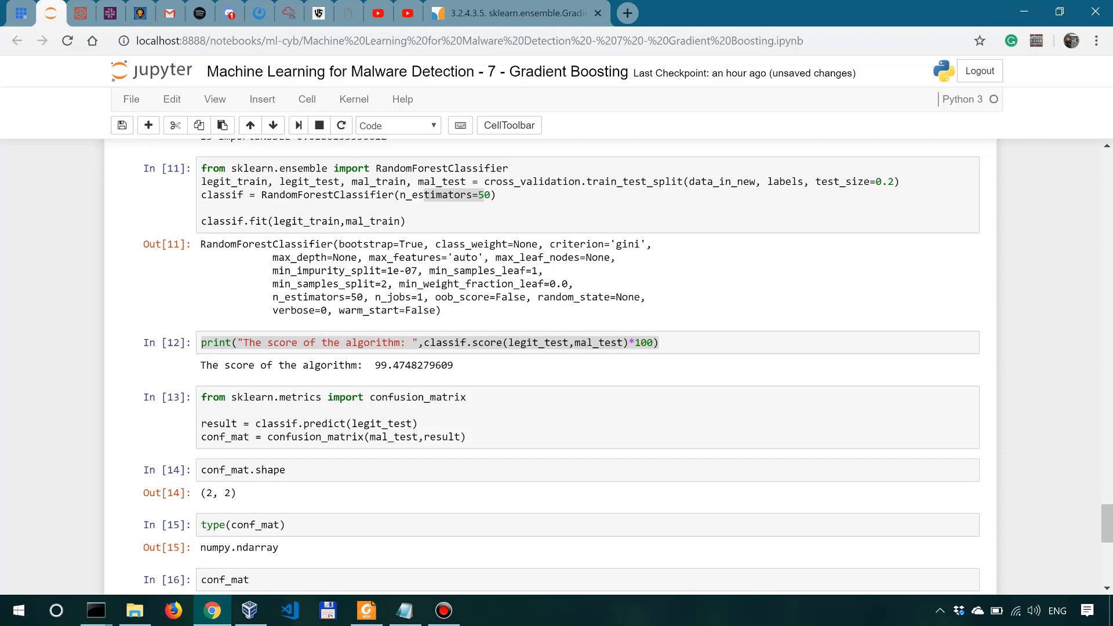
drag(374, 365, 414, 365)
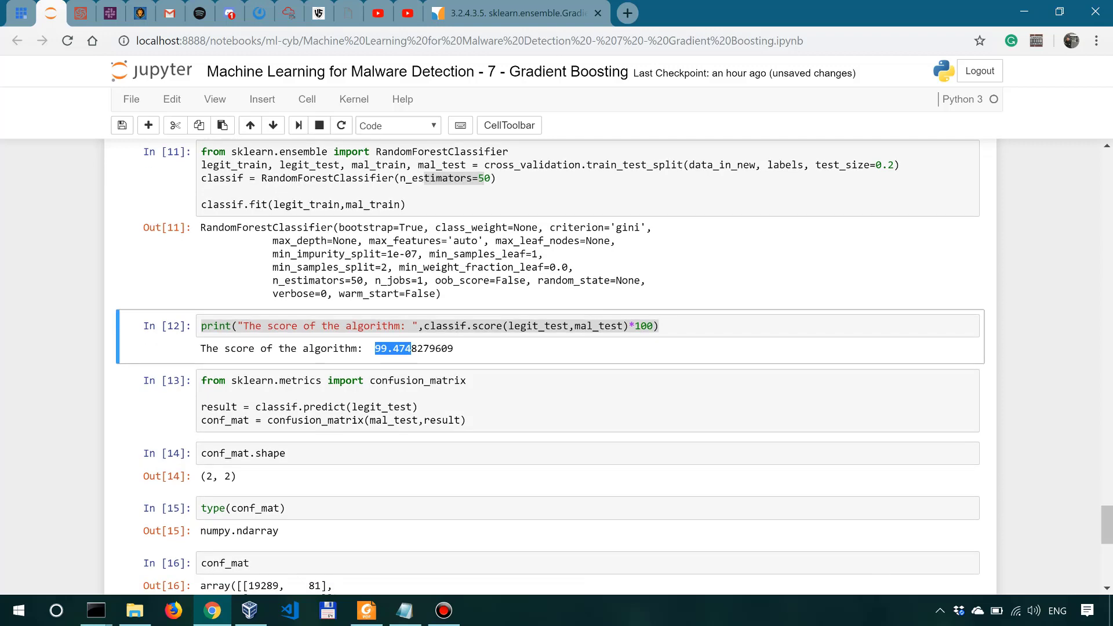
scroll(414, 365, down, 5)
scroll(556, 361, up, 3)
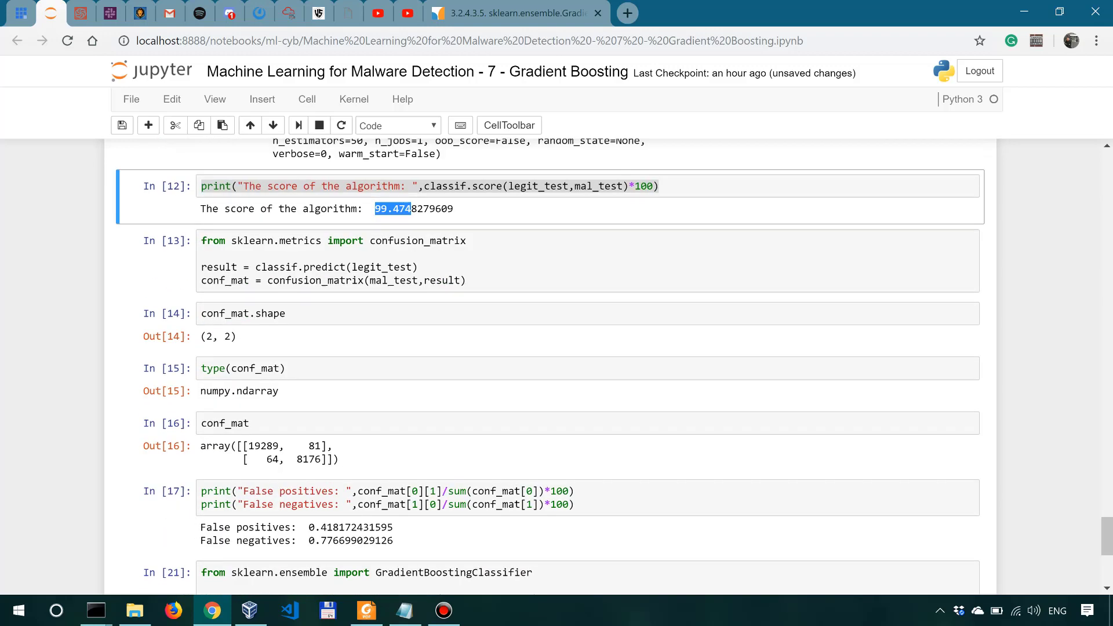
scroll(557, 361, down, 3)
scroll(557, 360, down, 1)
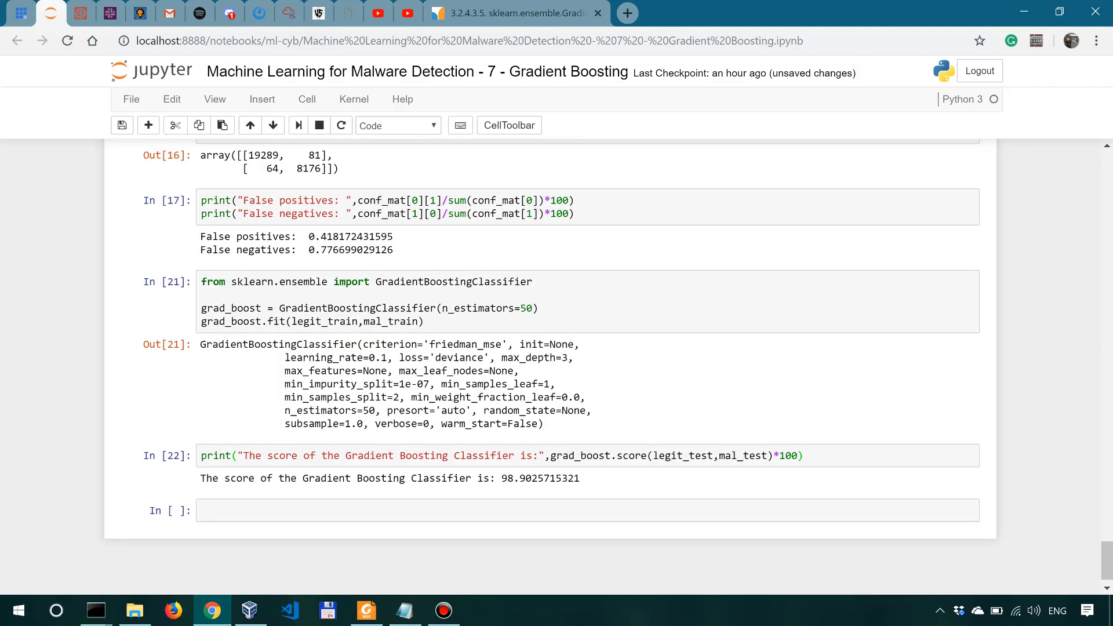